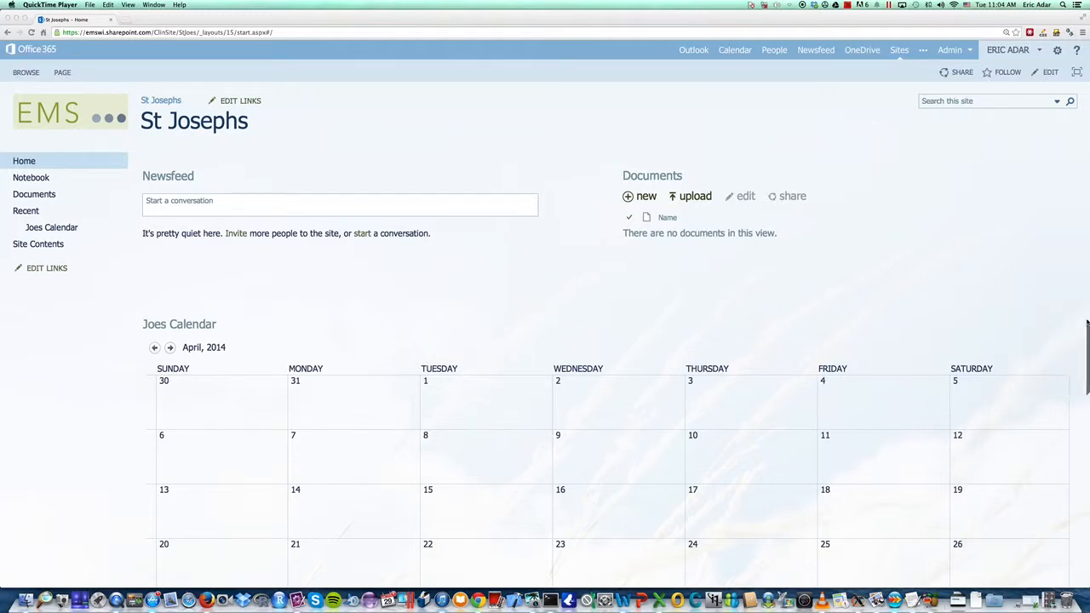
Narrow the browser window and look through the SJH Update 4-10-14 document in Word.
click(1082, 322)
drag(1082, 322, 720, 315)
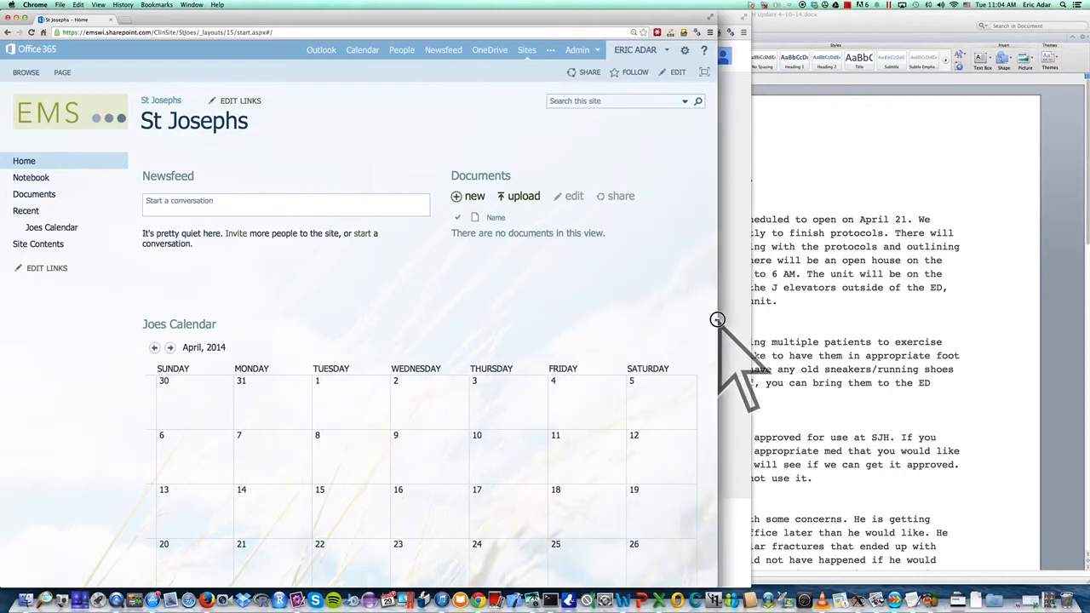
click(839, 205)
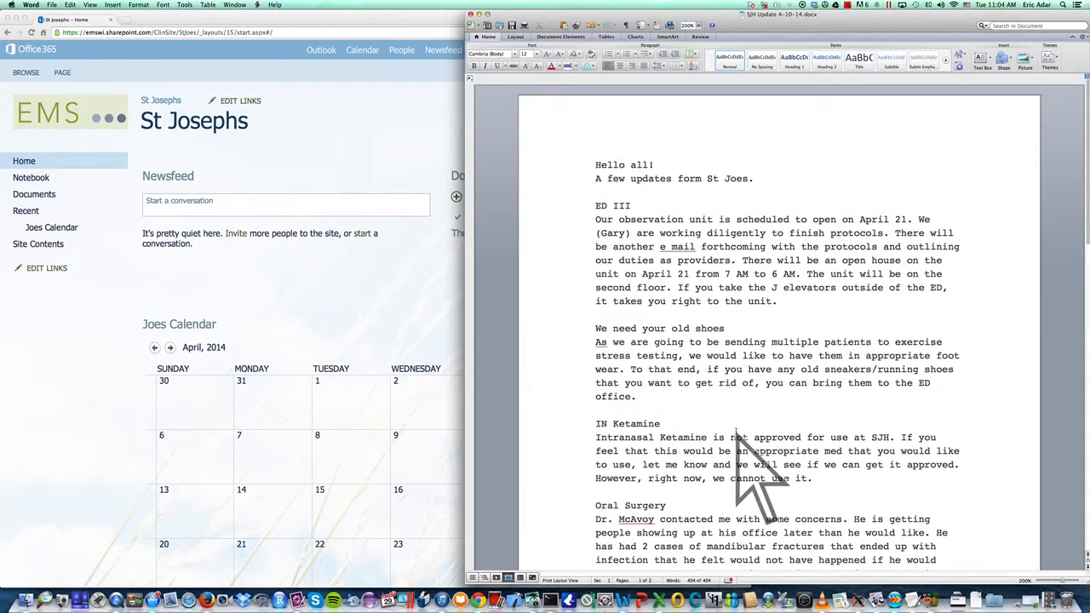
scroll(737, 432, down, 12)
scroll(737, 433, up, 5)
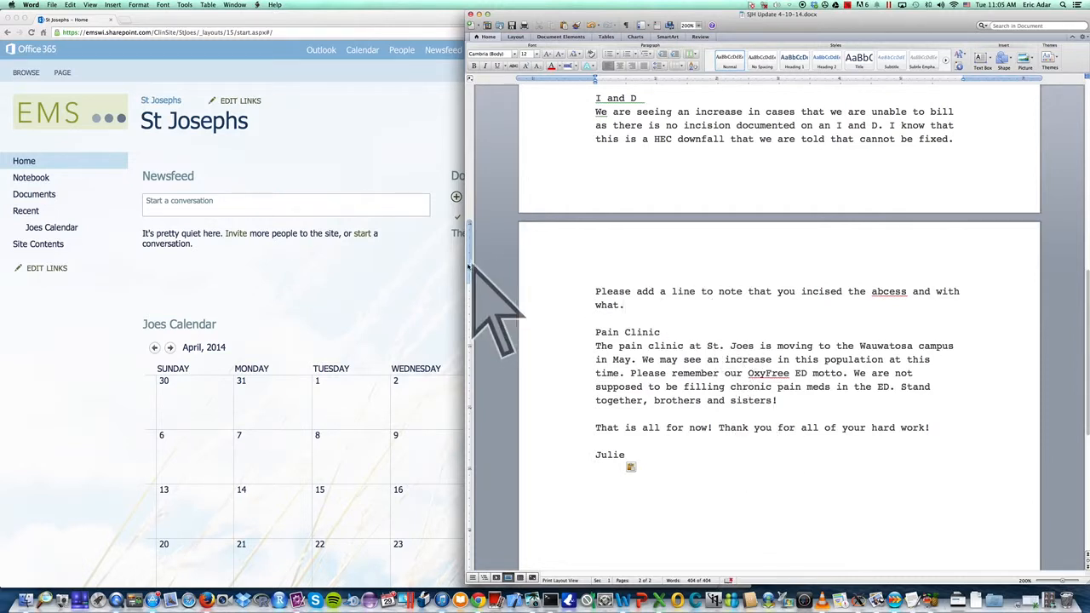
Switch to the browser and create a Word document named "Update 4-10-14" in the St Josephs site's Documents.
click(424, 239)
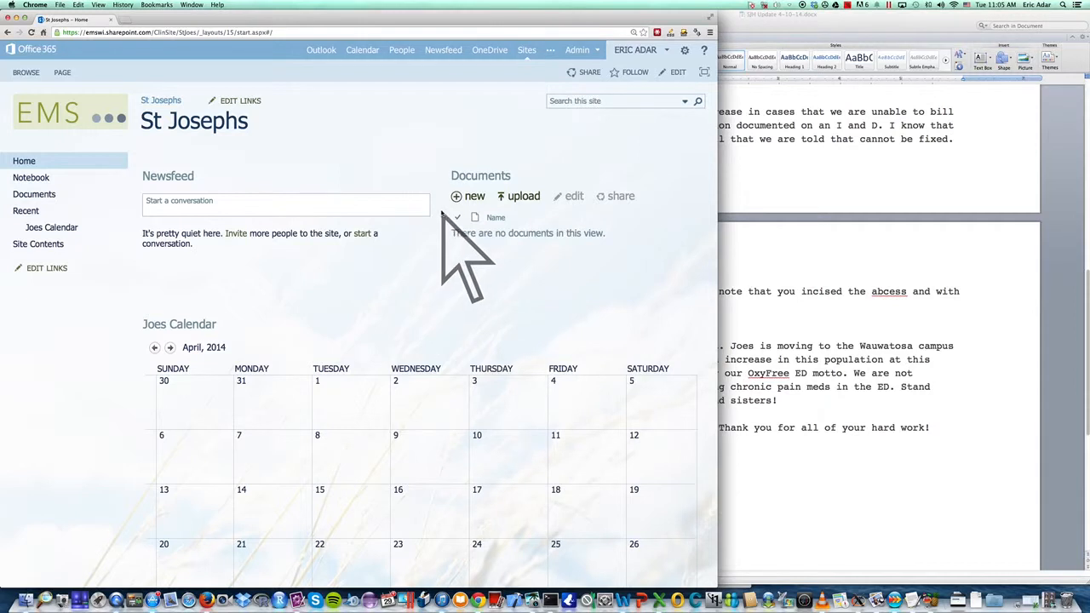
click(470, 197)
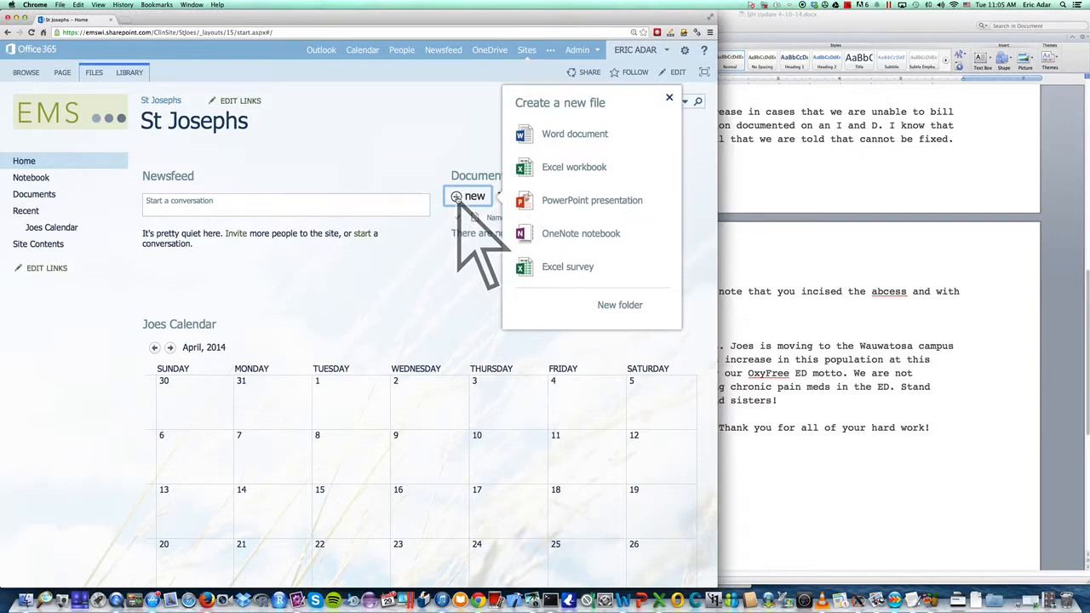
click(558, 136)
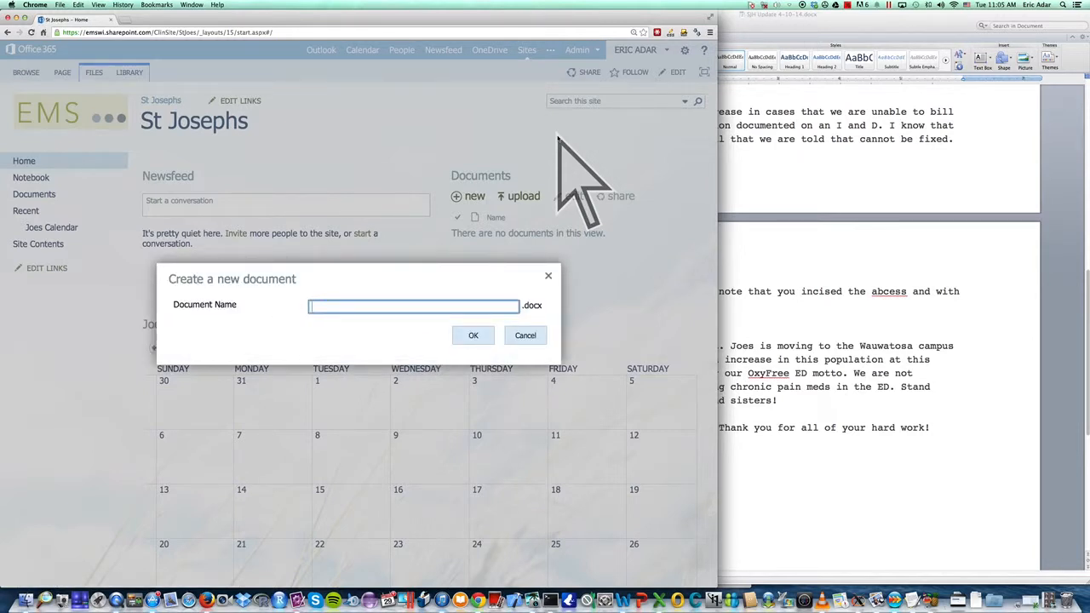
text(Update 4-10-14)
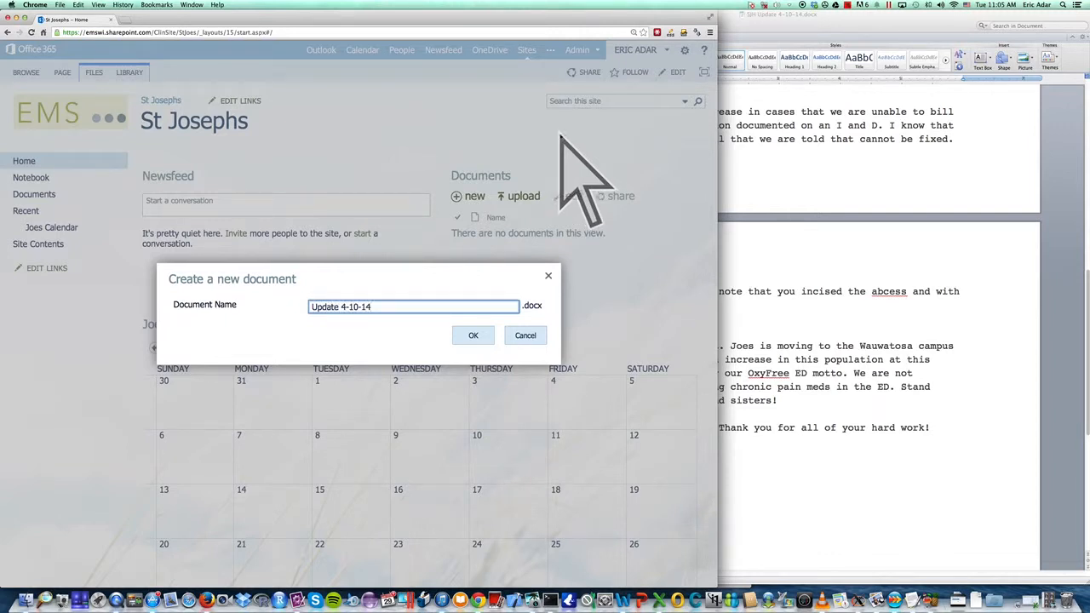
click(469, 335)
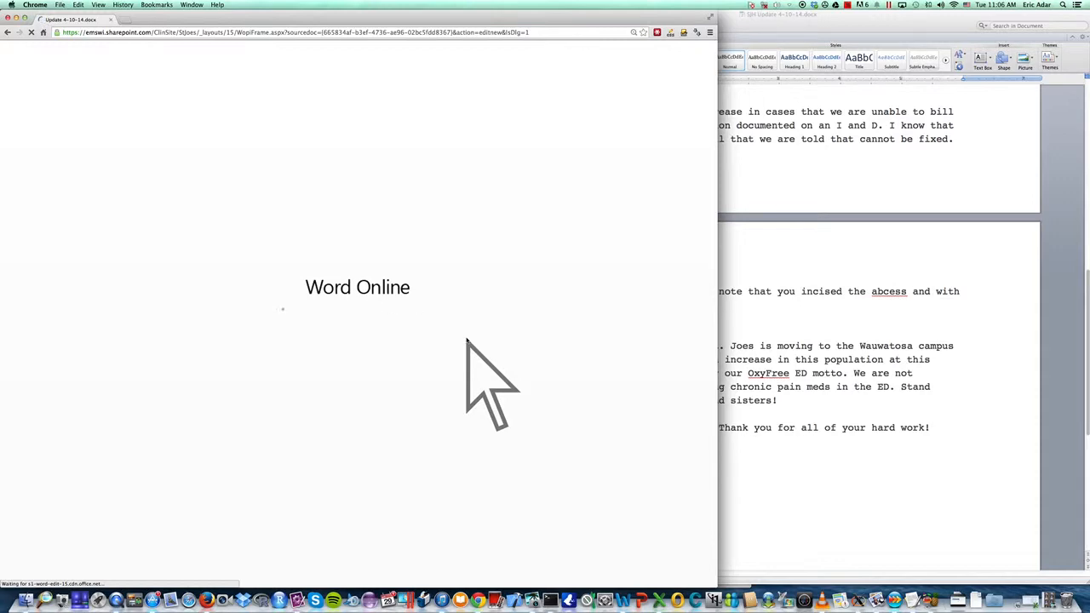
Copy the full update text from the Word file, return to the browser and widen its window to full screen width.
click(783, 481)
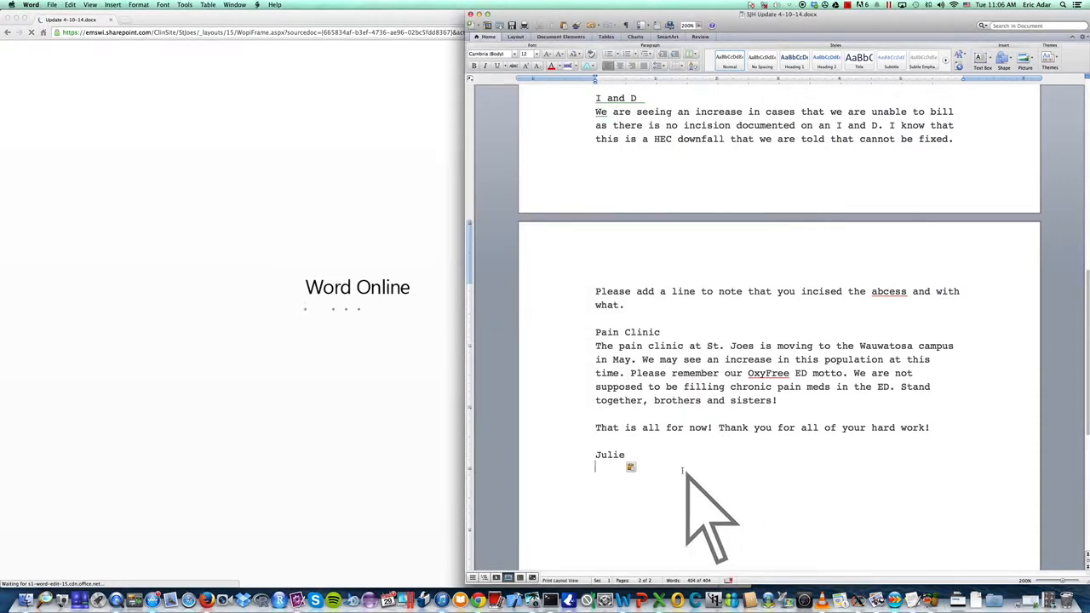
drag(643, 464, 608, 165)
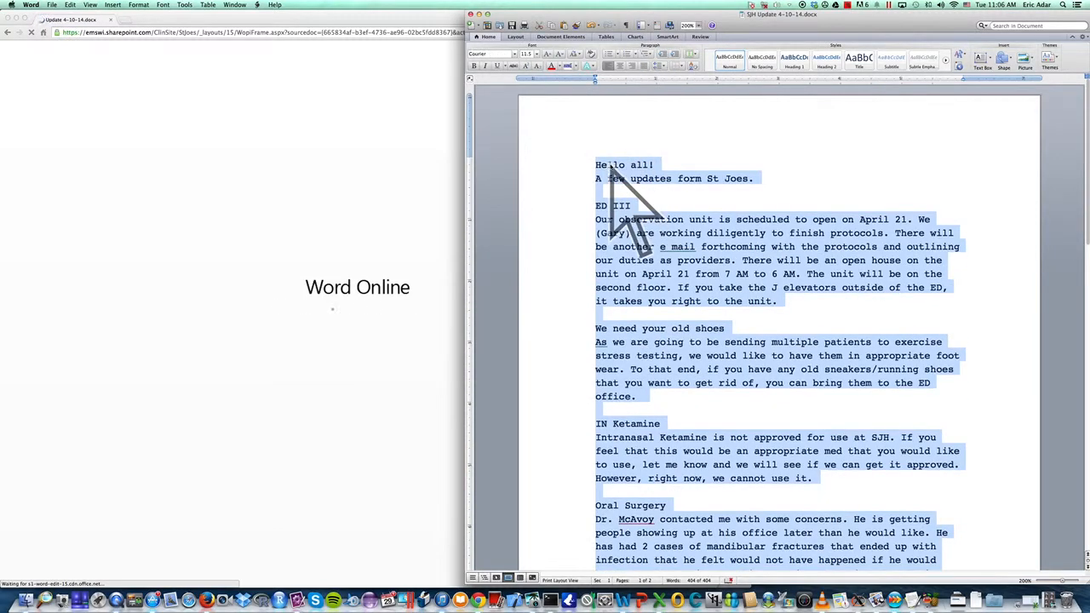
click(416, 152)
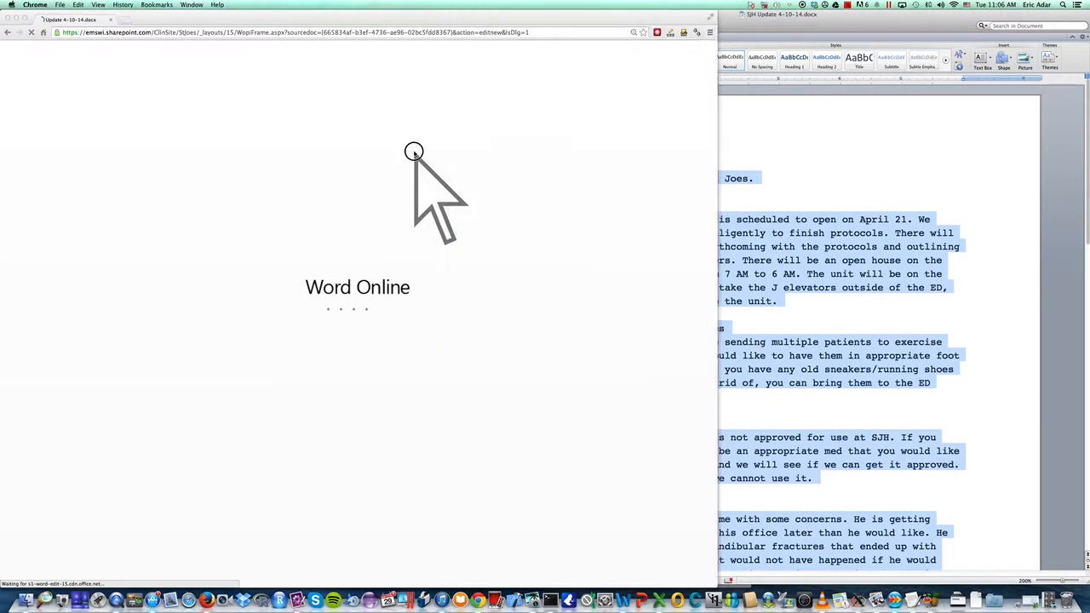
drag(714, 209, 1081, 225)
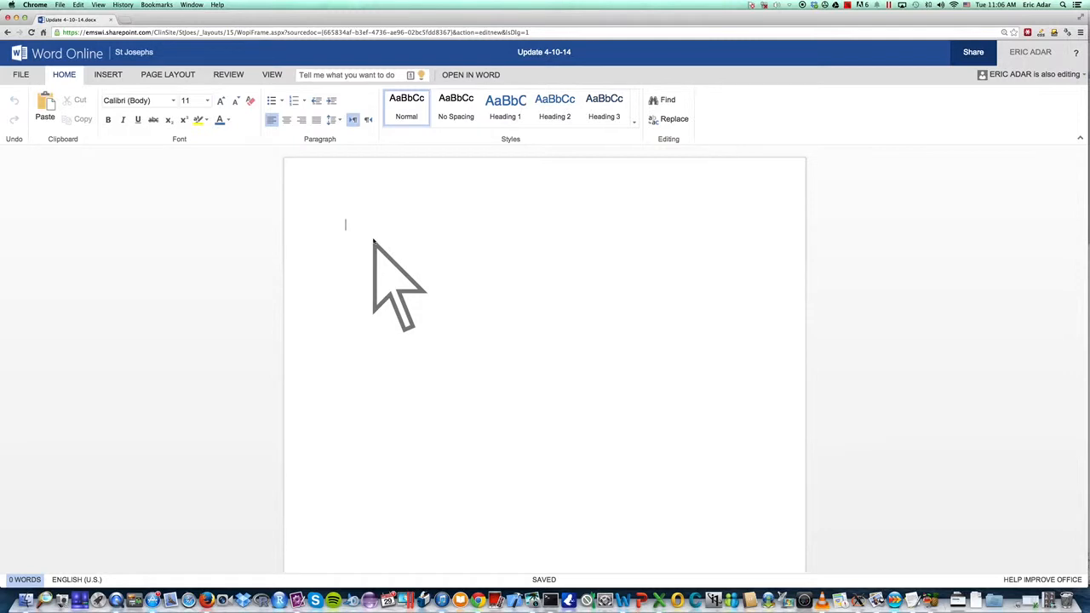
Enter the line "New Update" in the blank document with a bulleted item "hrtt" below it.
text(New Update)
key(Return)
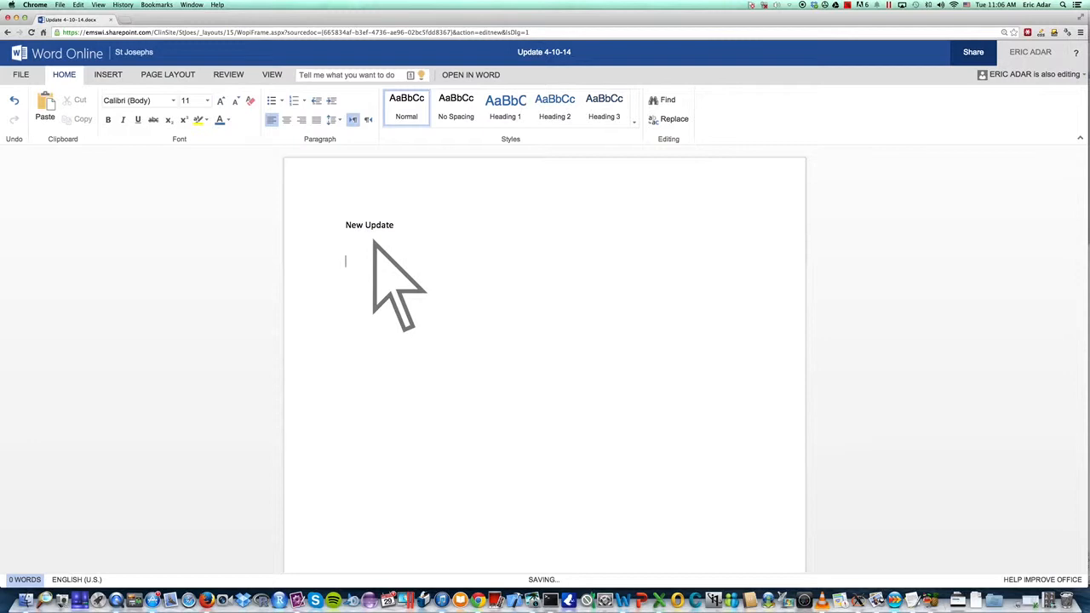
click(271, 100)
text(hrtt)
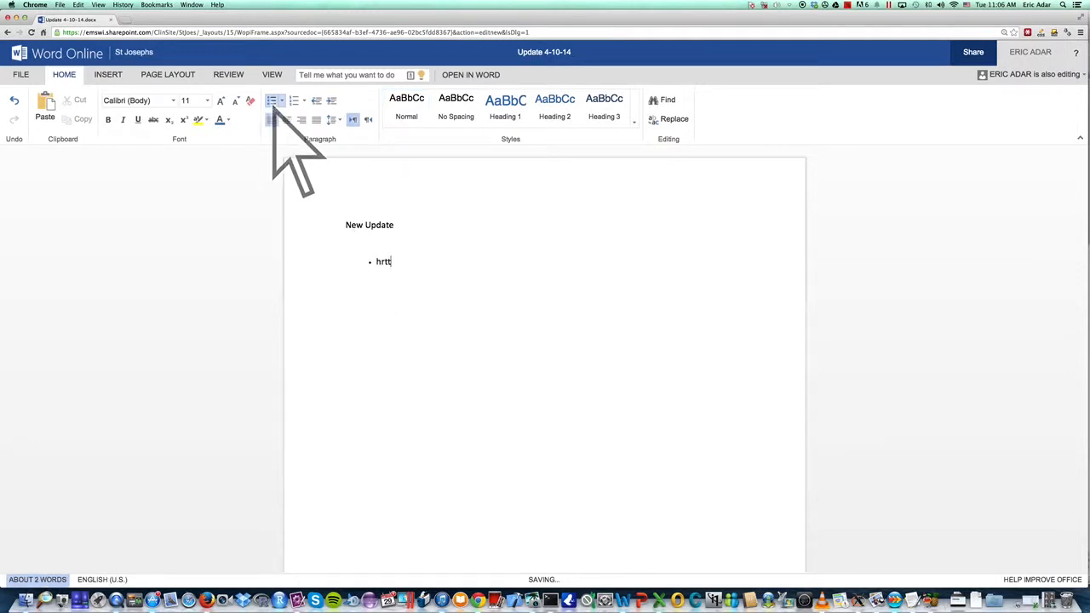
Delete the bulleted item and the "New Update" line from the document.
key(BackSpace)
key(BackSpace)
key(BackSpace)
key(BackSpace)
key(BackSpace)
key(BackSpace)
key(BackSpace)
key(BackSpace)
key(BackSpace)
key(BackSpace)
key(BackSpace)
key(BackSpace)
key(BackSpace)
key(BackSpace)
key(BackSpace)
key(BackSpace)
key(BackSpace)
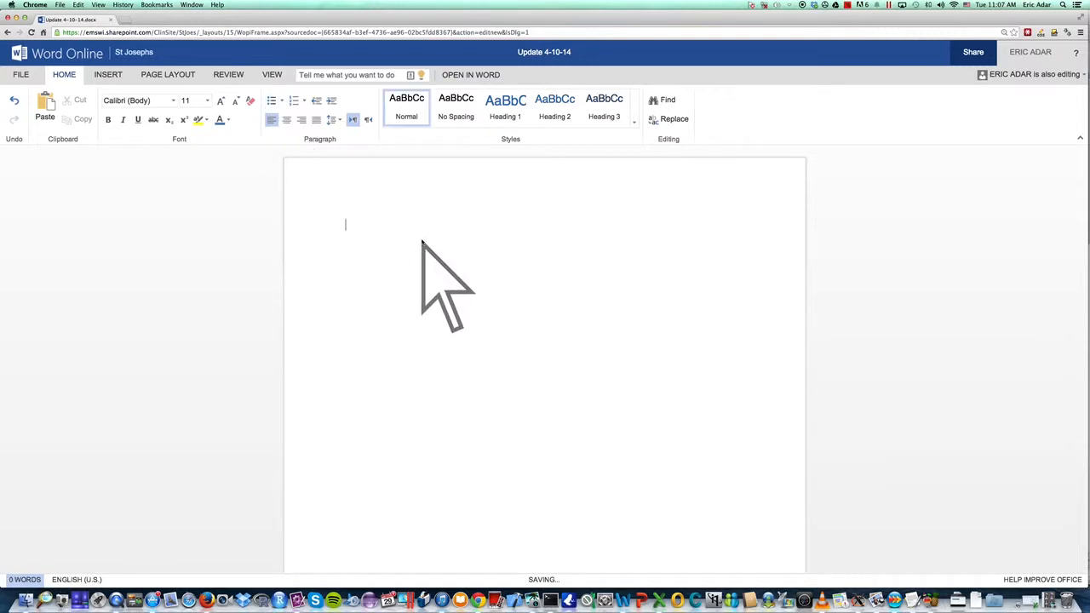
Paste the copied update text into the document and return to the St Josephs home page.
key(super+v)
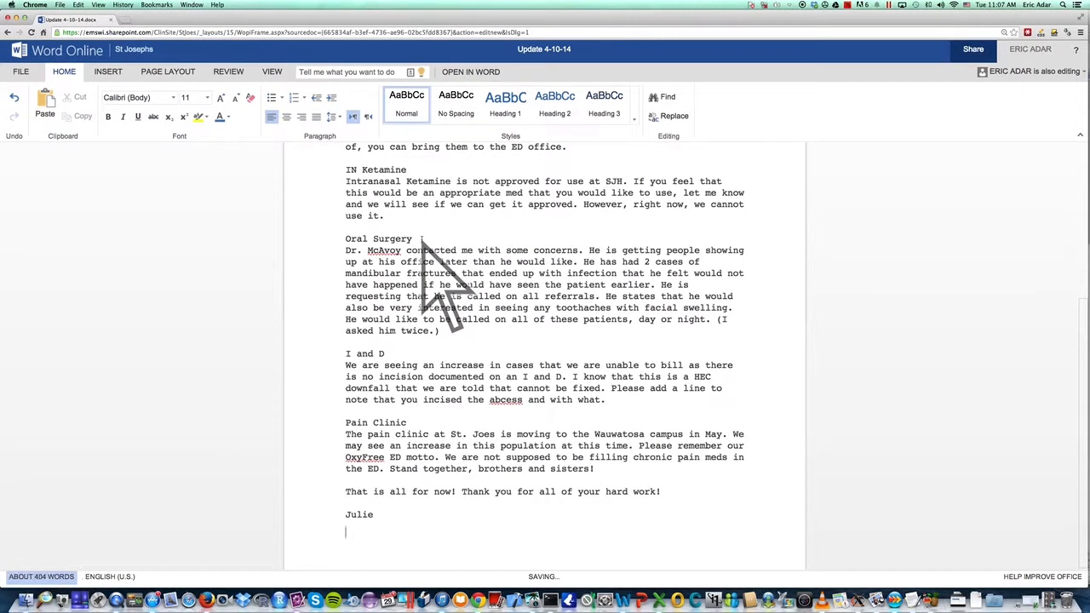
scroll(454, 285, up, 5)
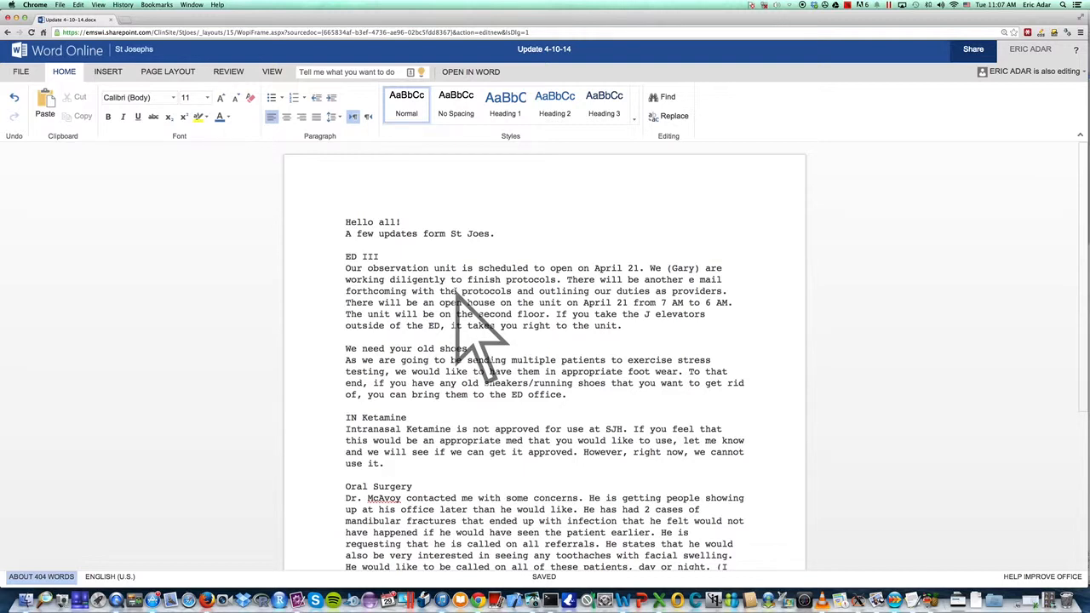
click(146, 51)
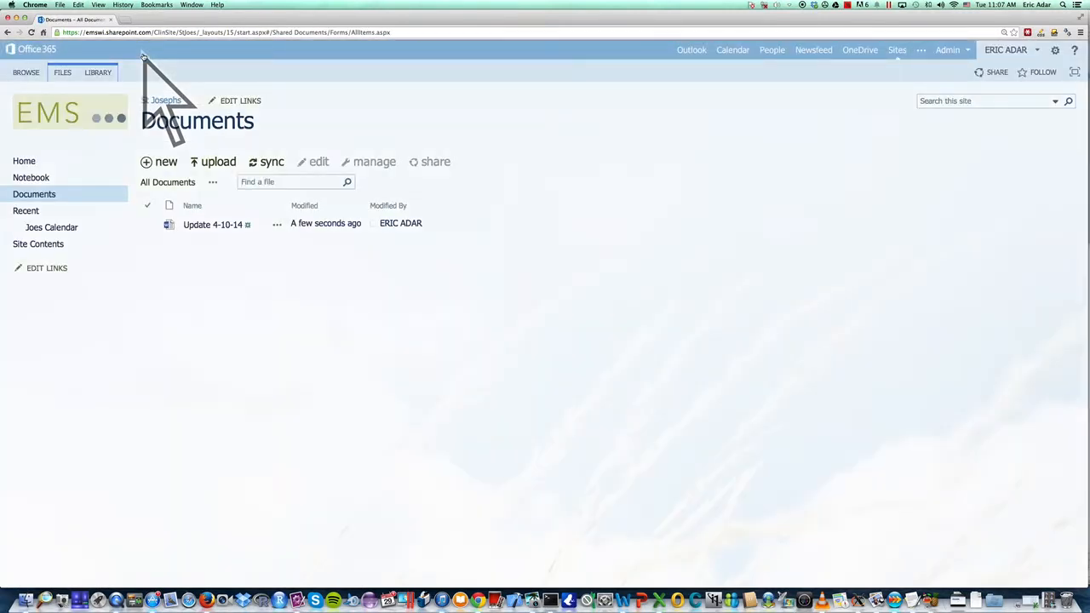
click(25, 166)
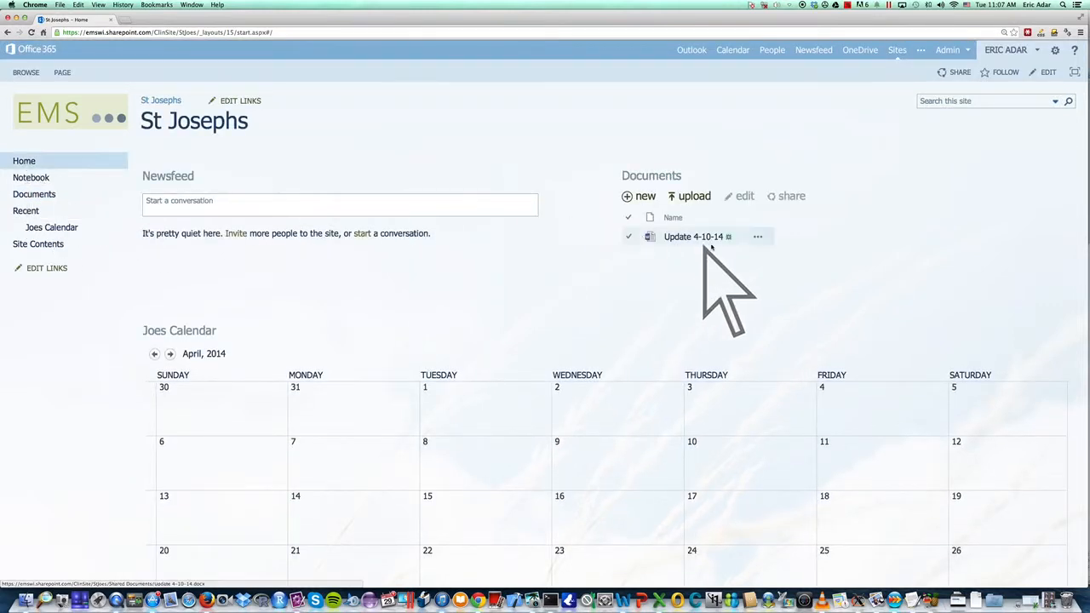
Open the Update 4-10-14 document from Documents to view it, and return to the site's home page.
click(688, 238)
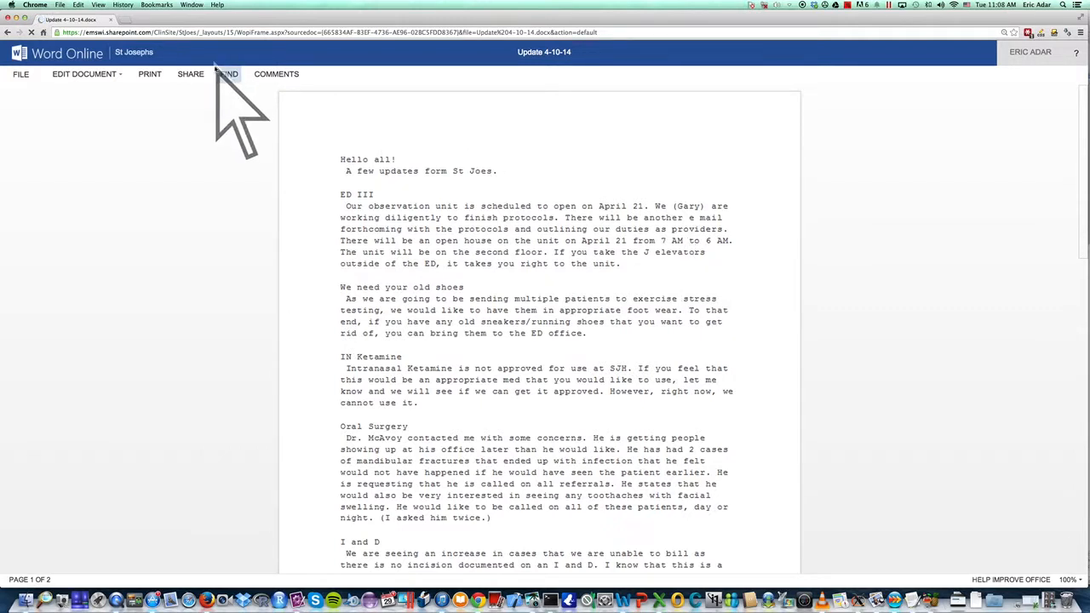
click(135, 56)
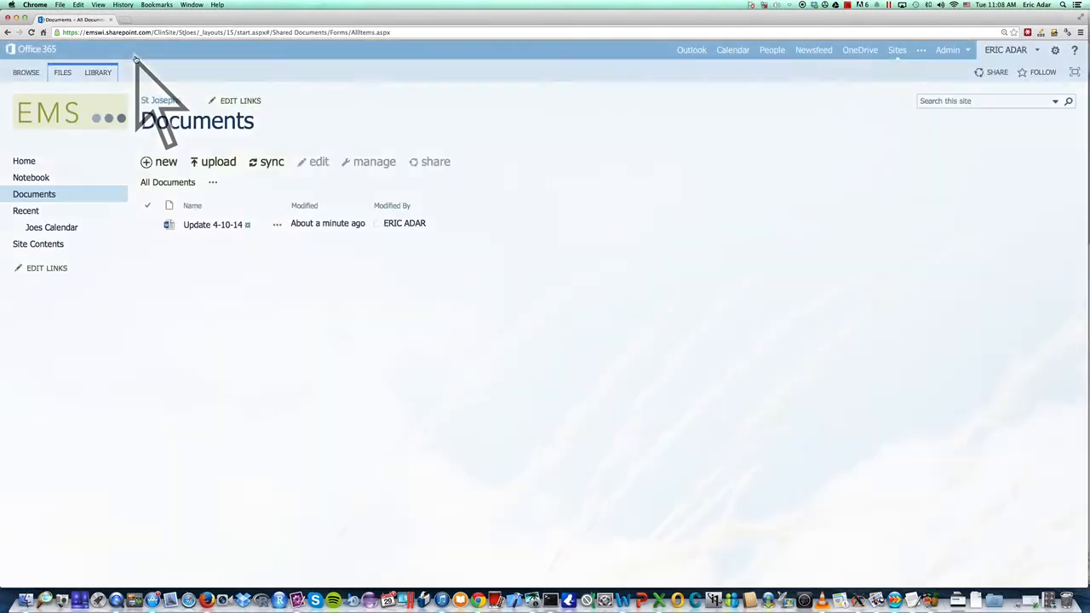
click(36, 161)
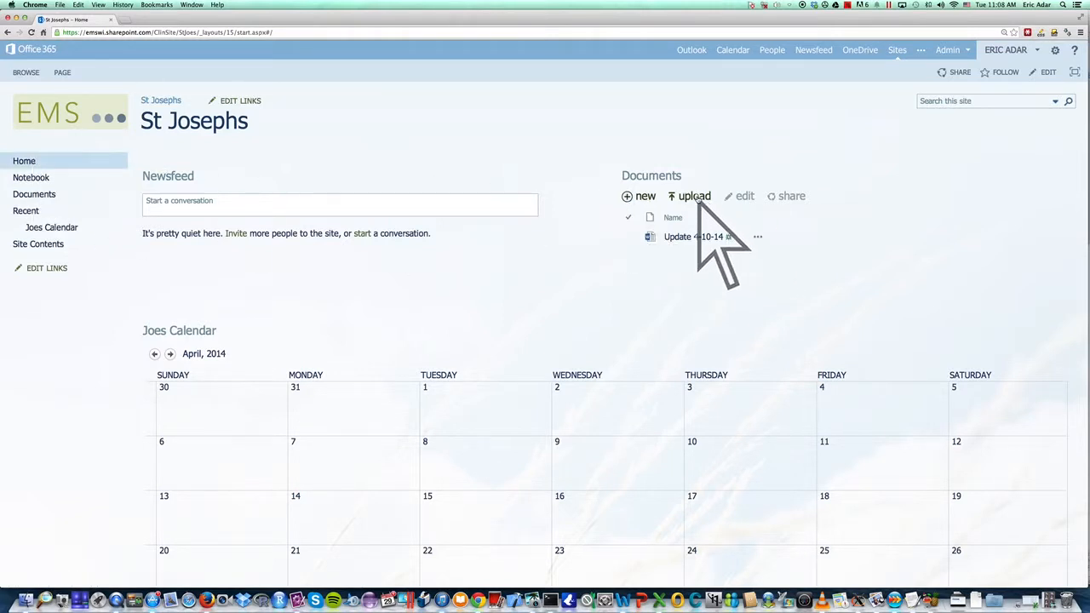
Try to delete the Update 4-10-14 document from the site's Documents and go back to the site.
click(758, 237)
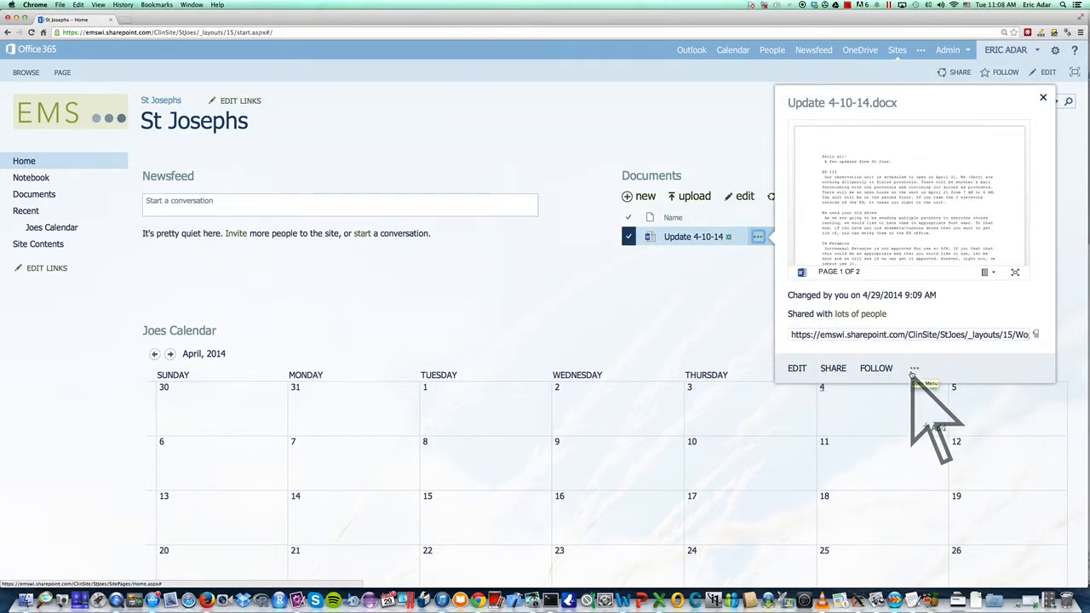
click(1043, 97)
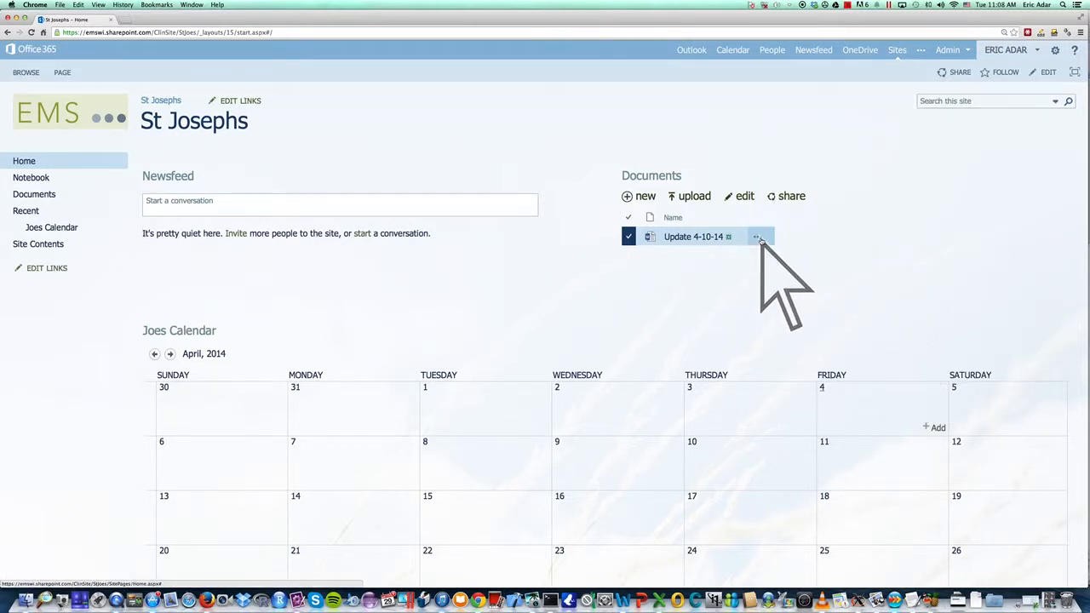
click(758, 236)
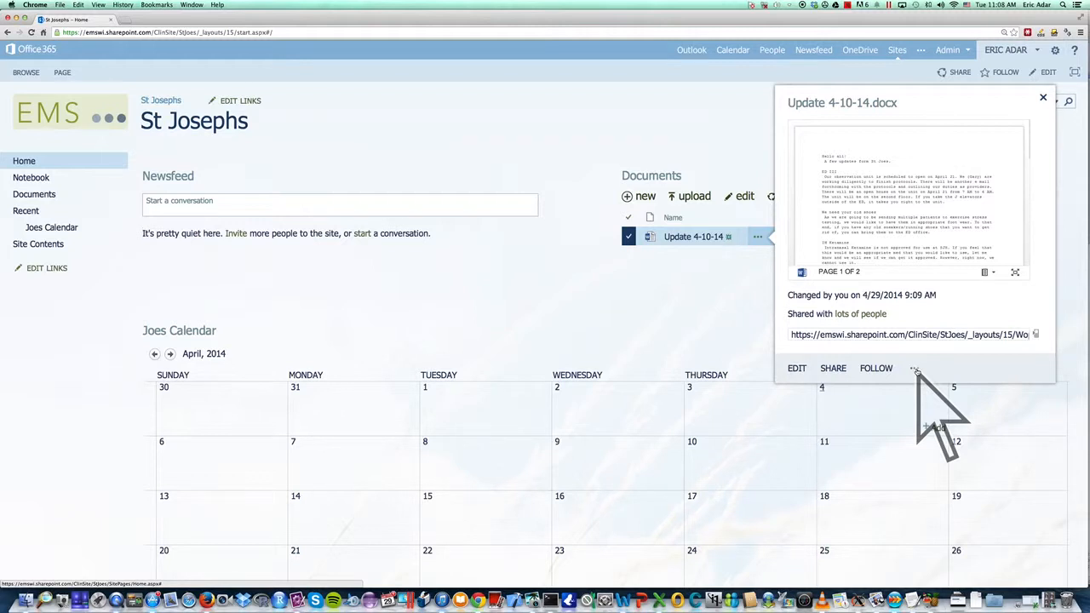
click(915, 370)
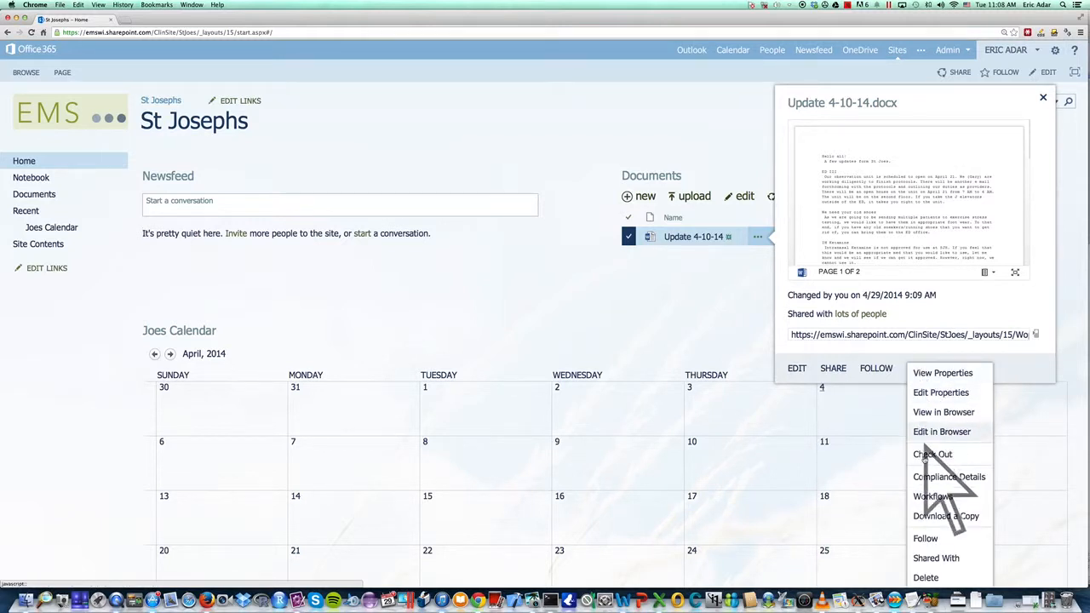
click(930, 577)
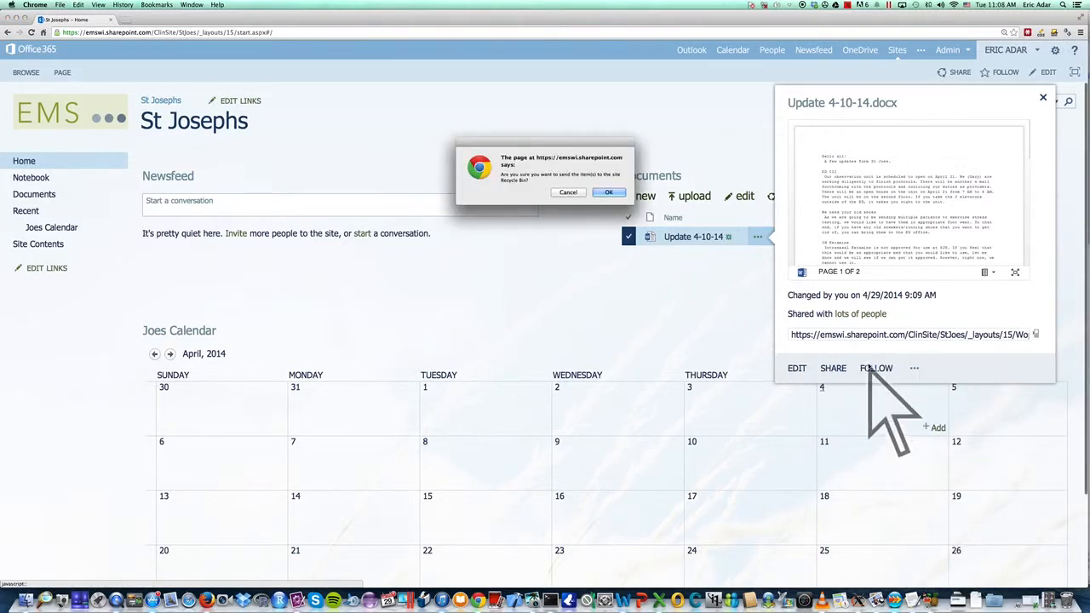
click(608, 192)
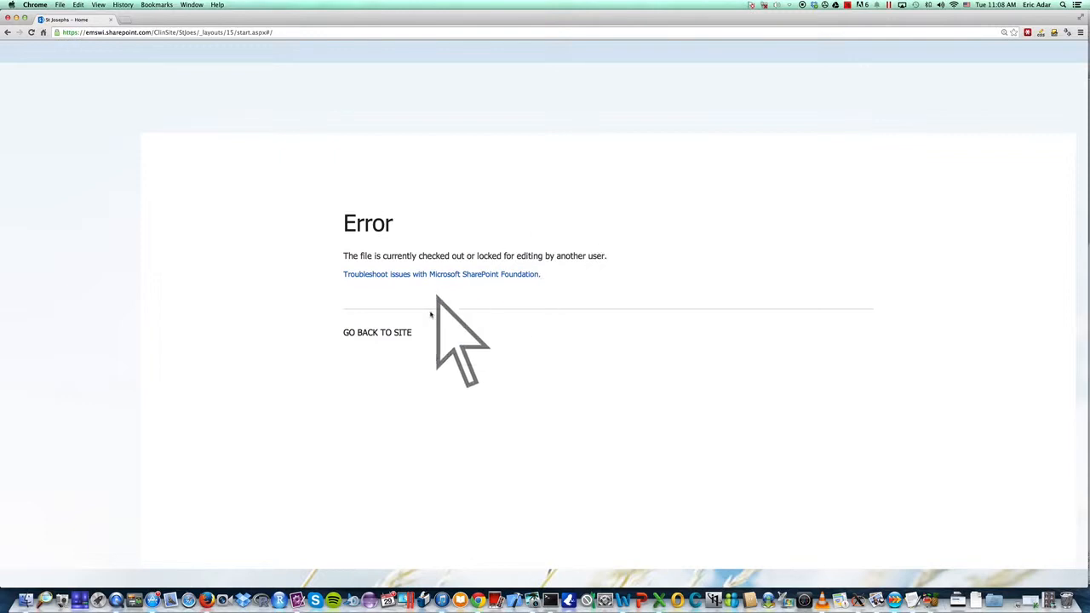
click(389, 334)
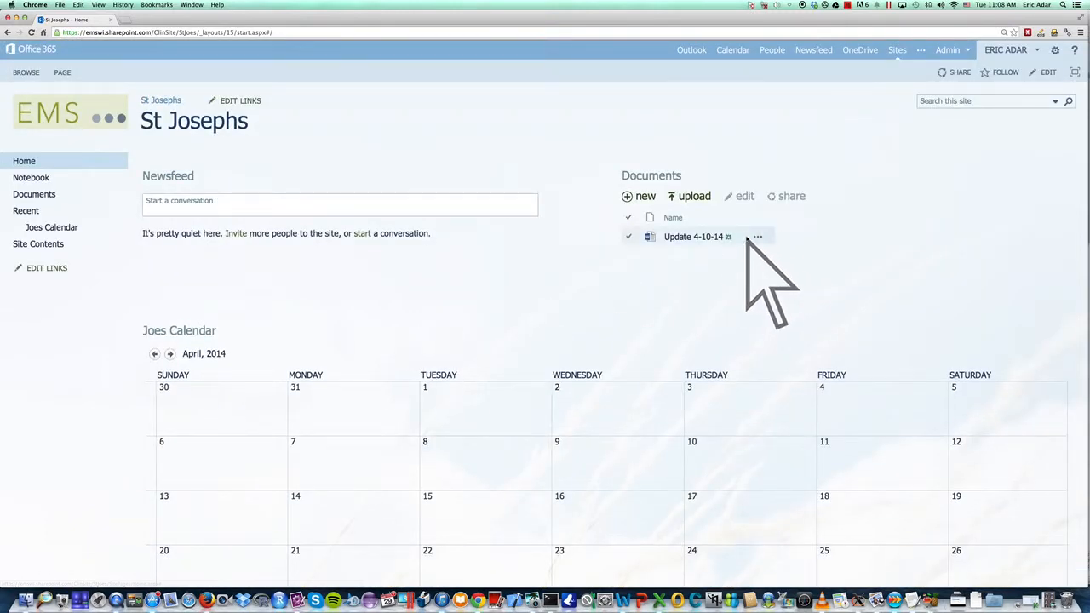
Try once more to delete the Update 4-10-14 document and return to the site.
click(758, 237)
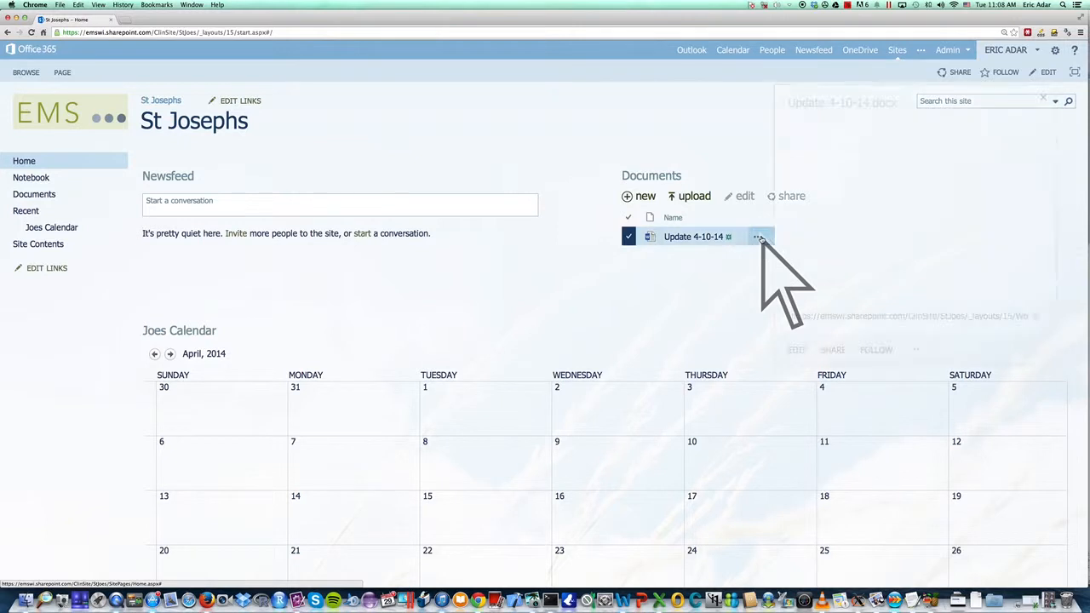
click(914, 368)
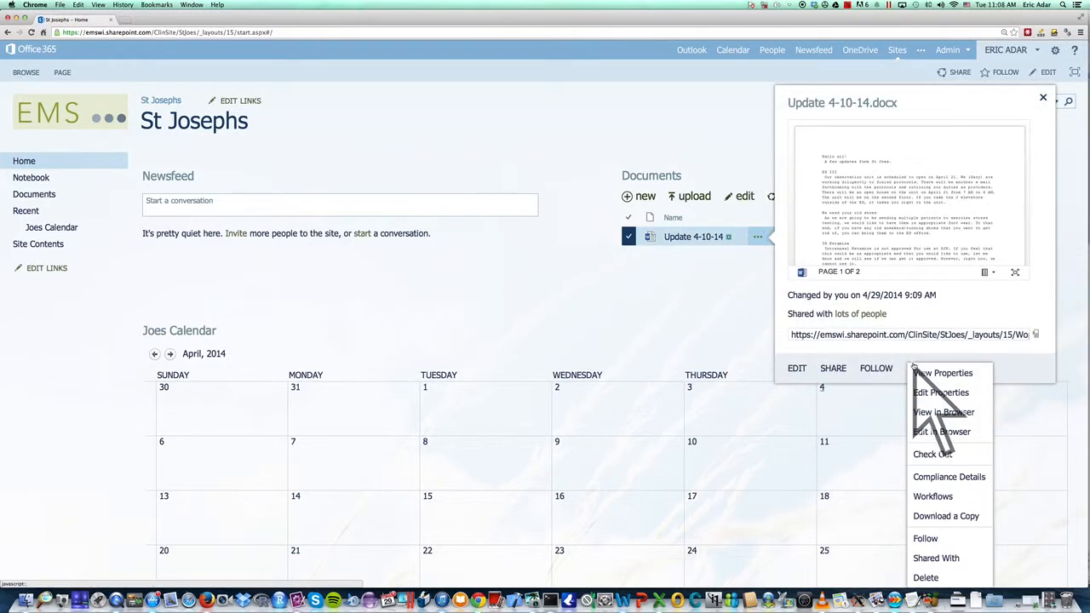
click(926, 577)
click(608, 192)
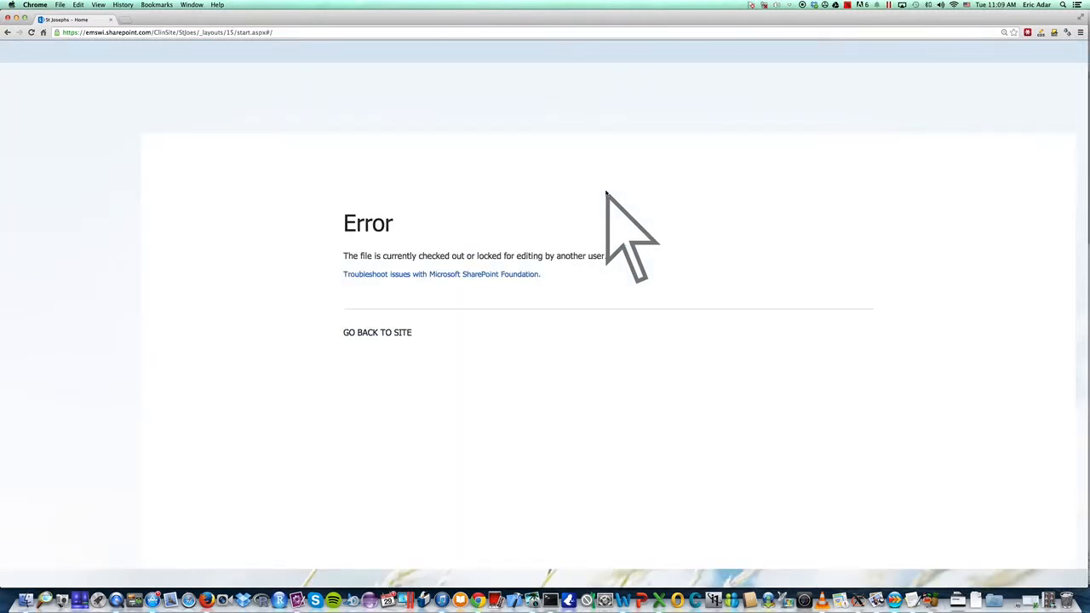
click(387, 333)
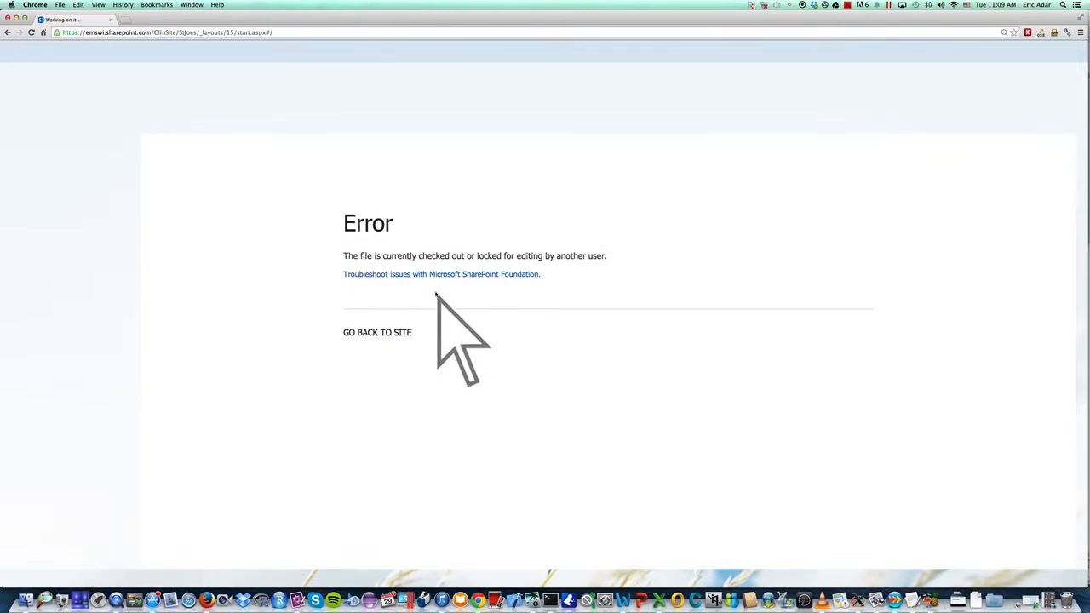
click(383, 334)
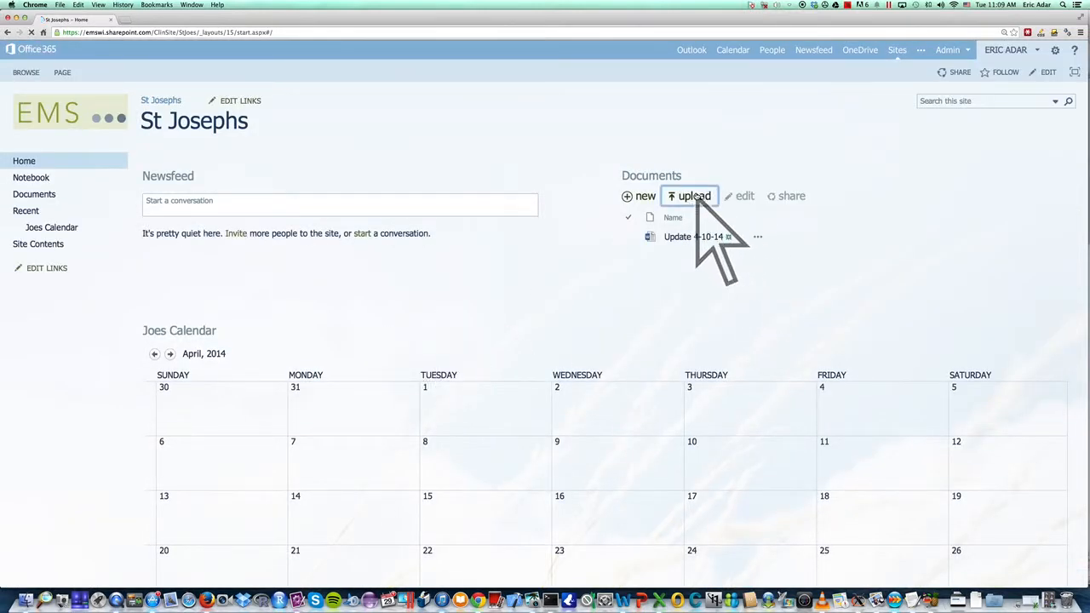
Upload the file SJH Update 4-10-14.docx to the site's Documents, keeping the option to overwrite existing files.
click(695, 198)
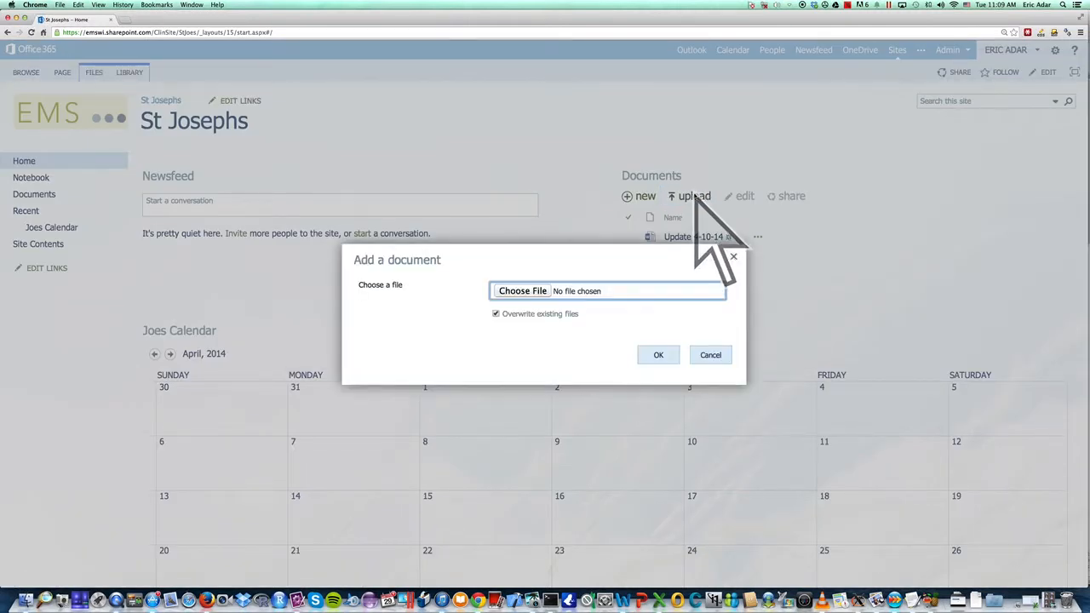
click(522, 291)
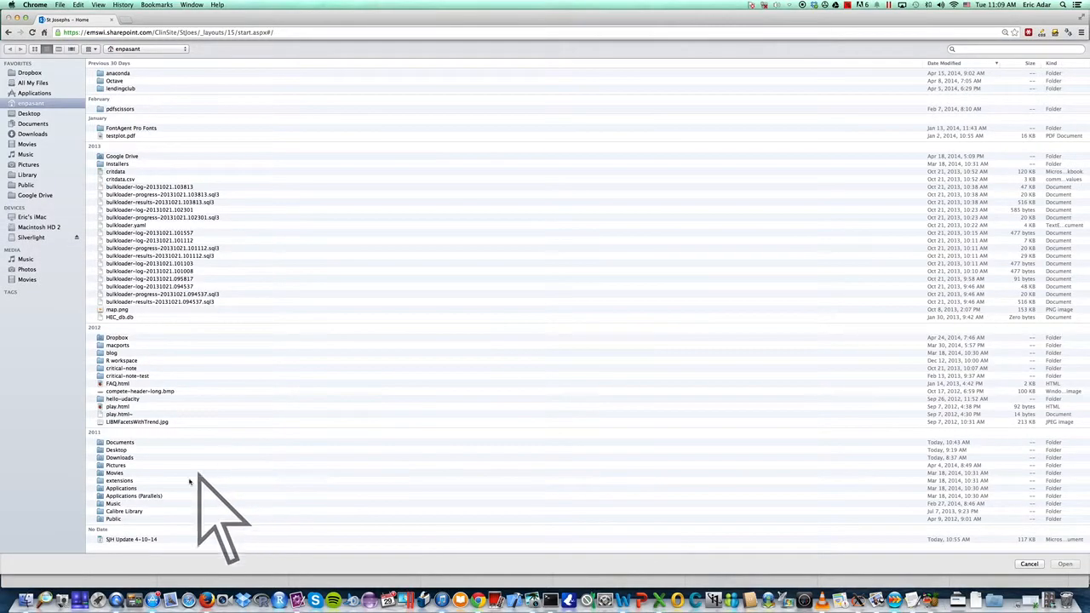
click(147, 539)
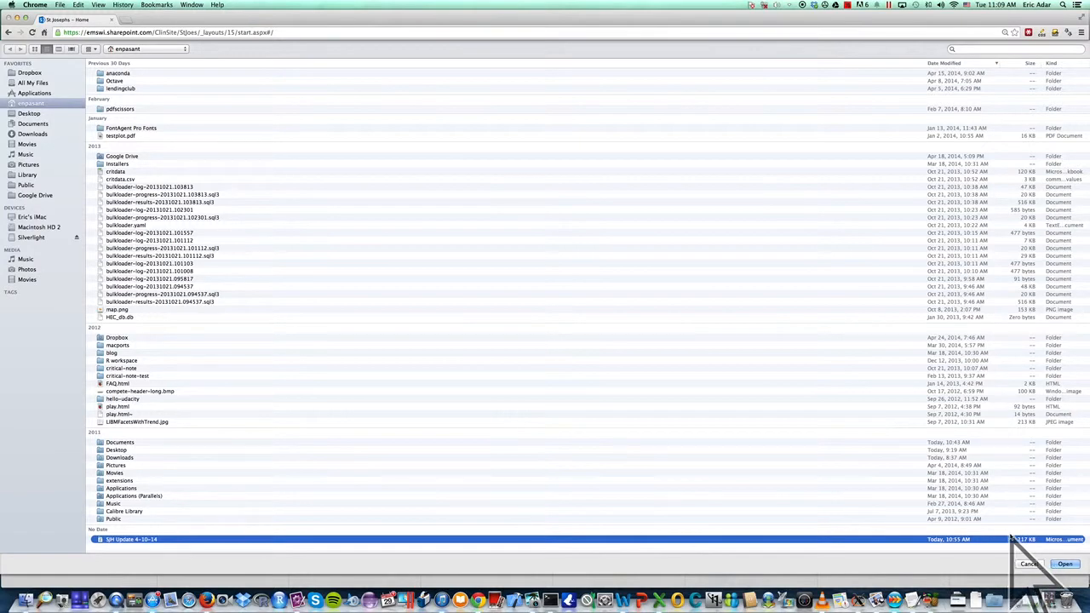
click(1065, 564)
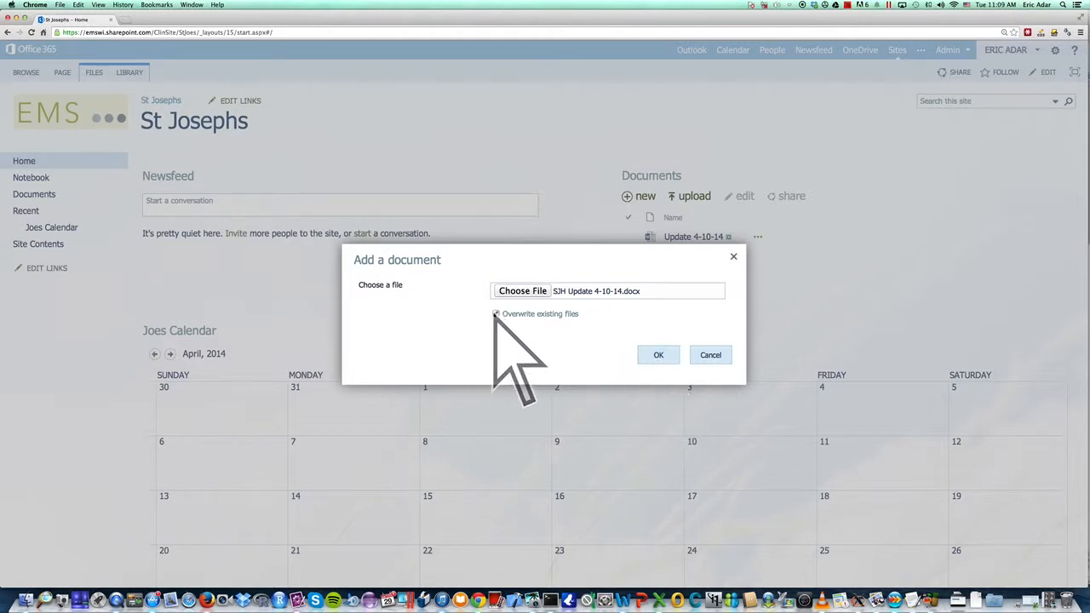
click(656, 354)
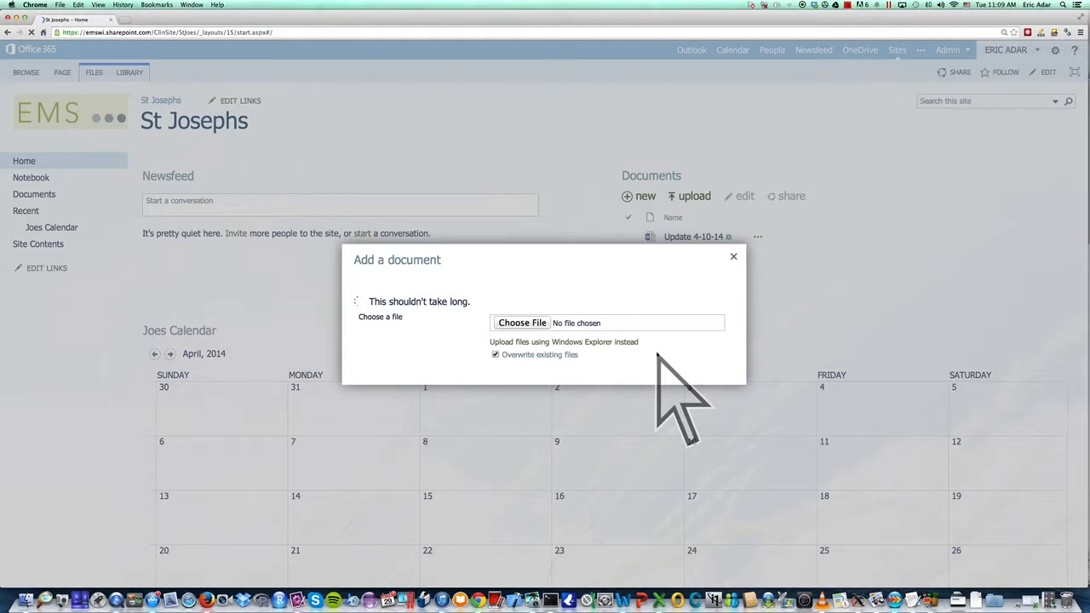
key(Escape)
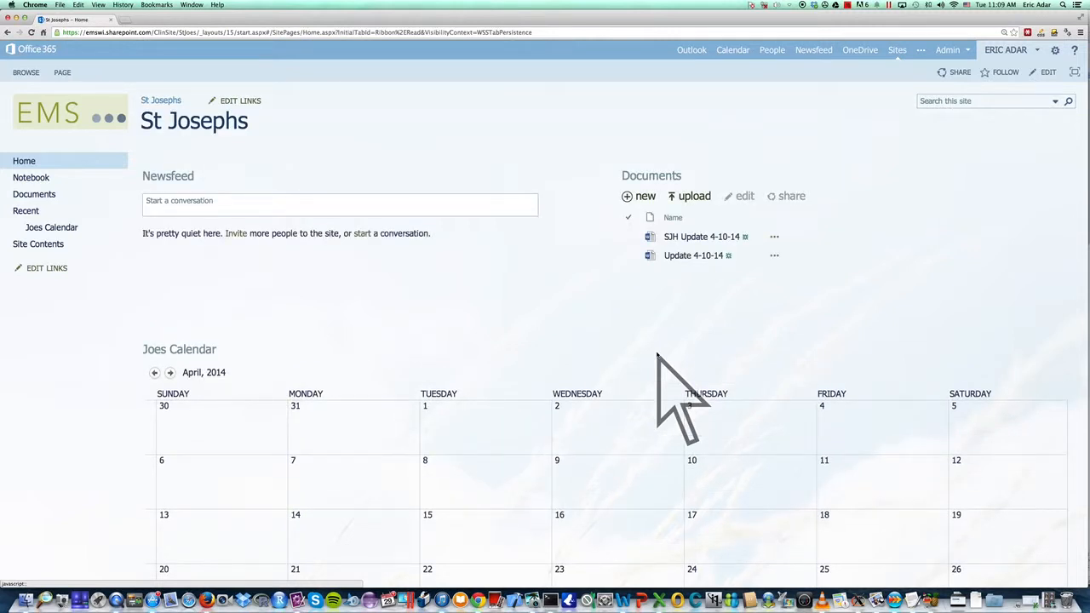
Open the SJH Update 4-10-14 document to view it, and return to the St Josephs home page.
click(694, 237)
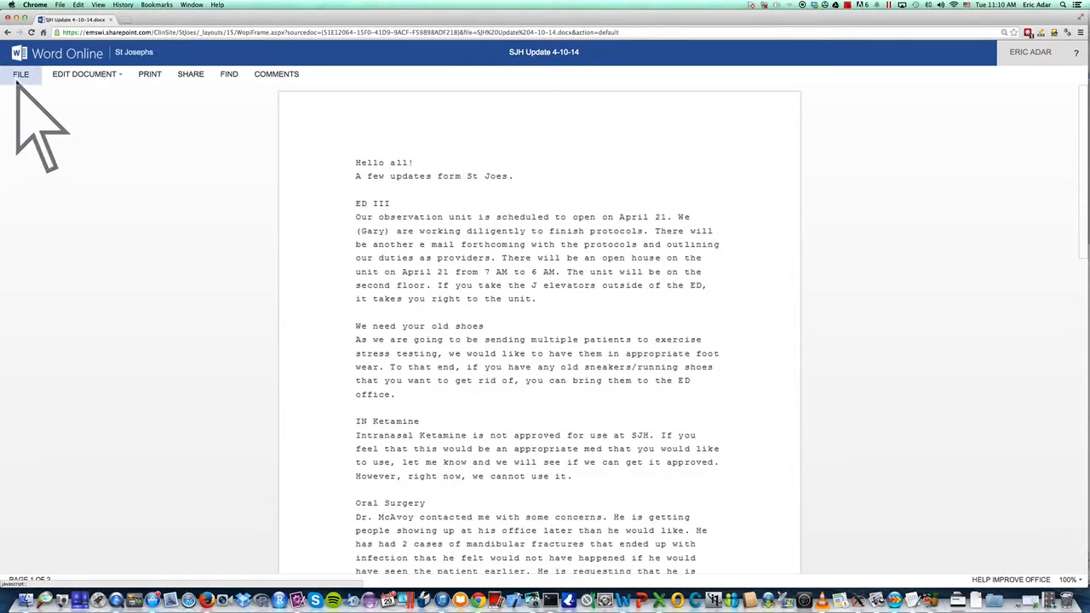
click(130, 53)
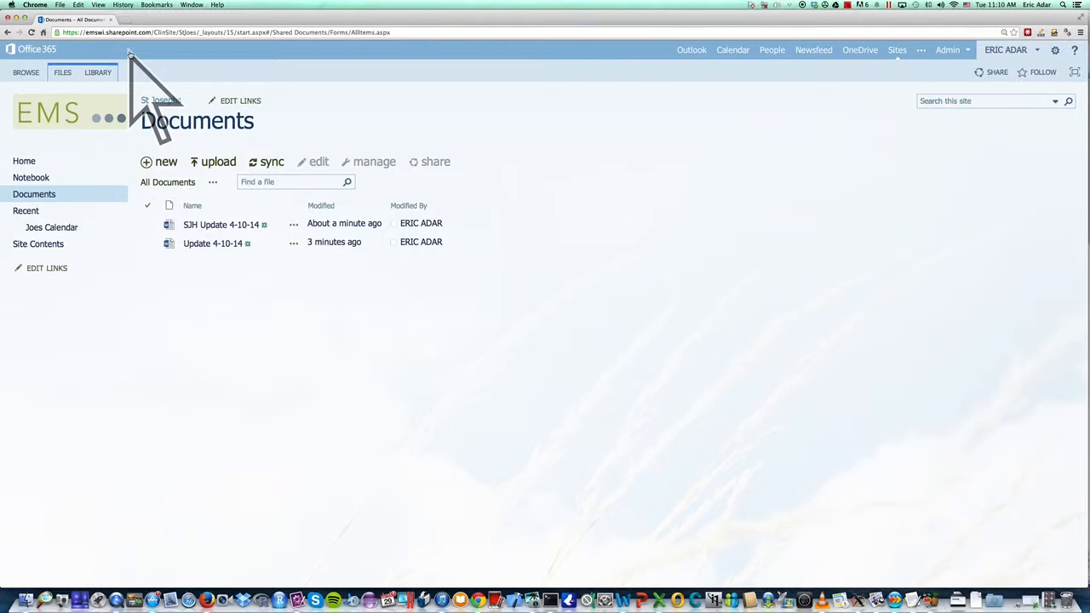
click(26, 162)
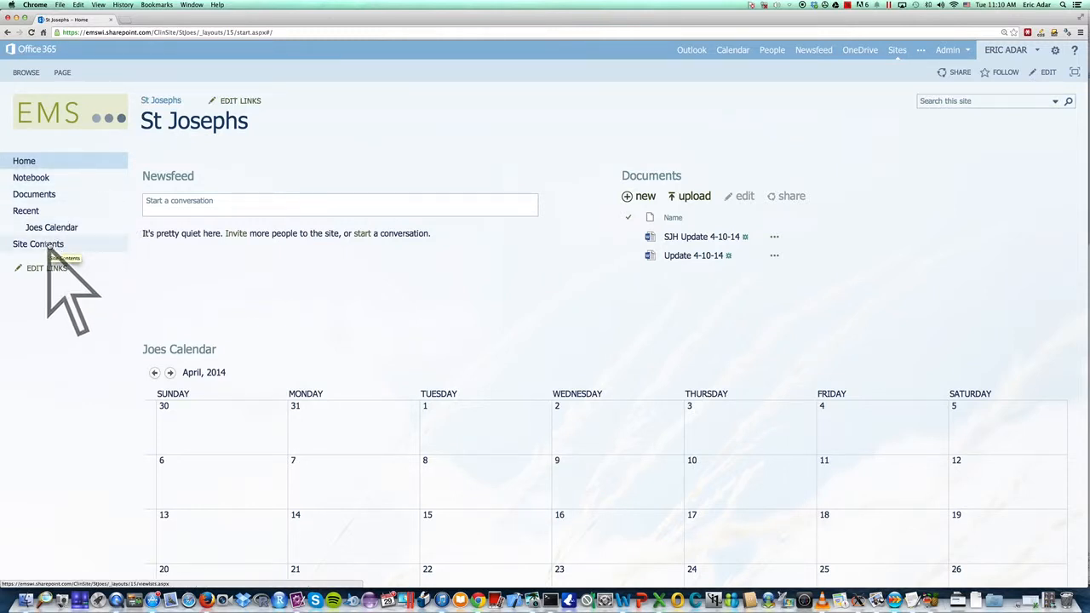
Add a Custom List app named Updates to the site and return to the home page.
click(1055, 51)
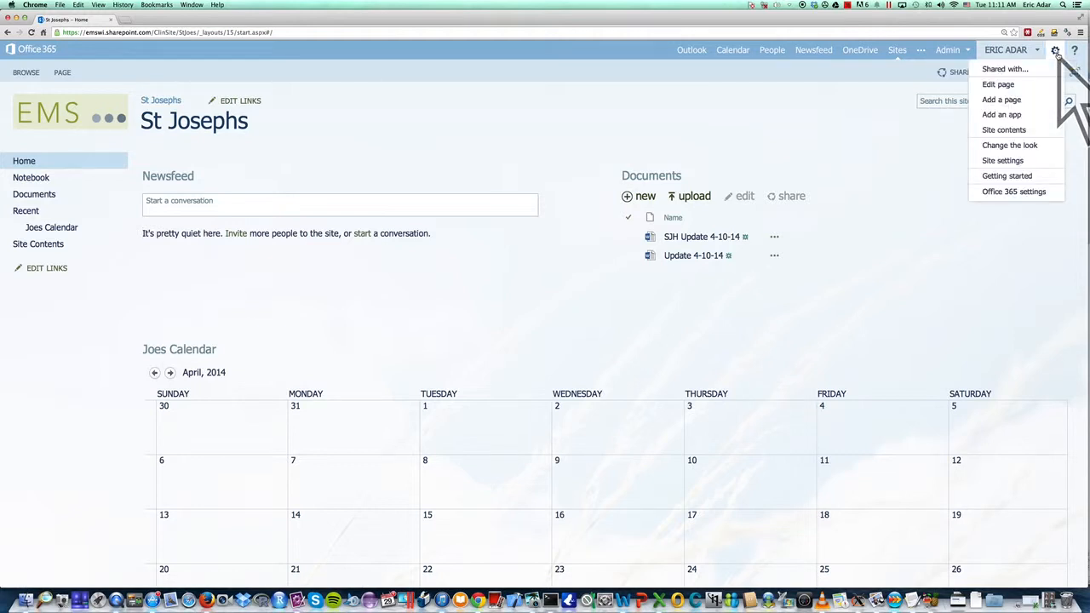
click(1012, 114)
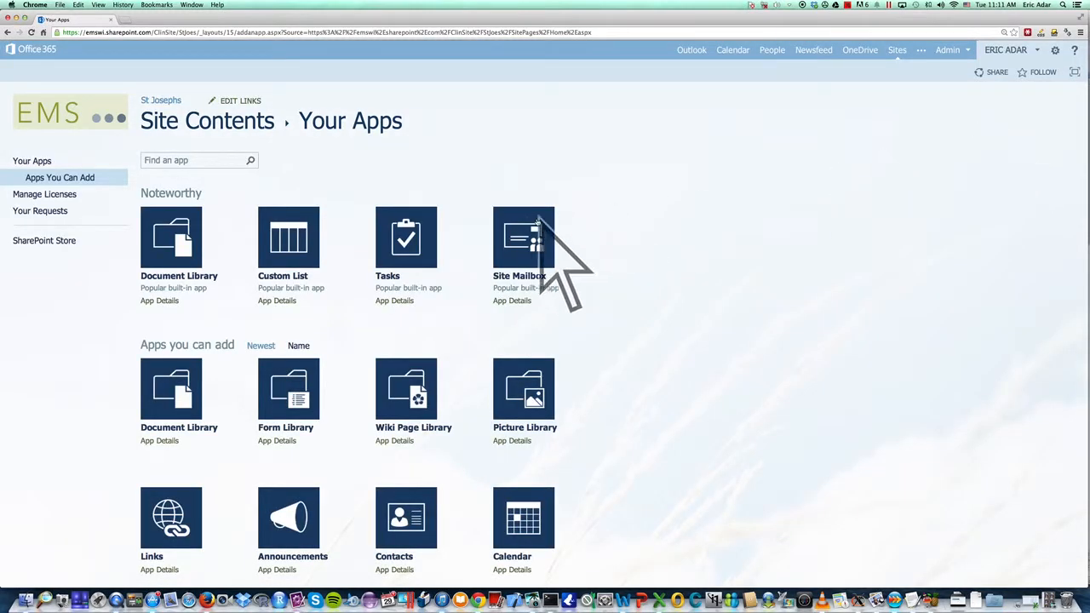
click(270, 300)
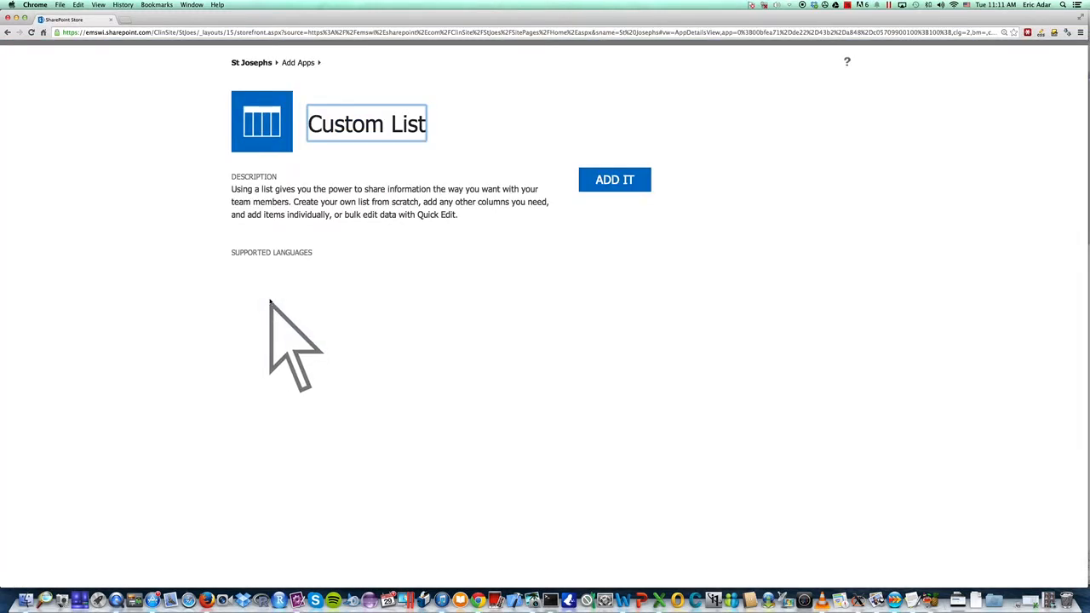
click(624, 182)
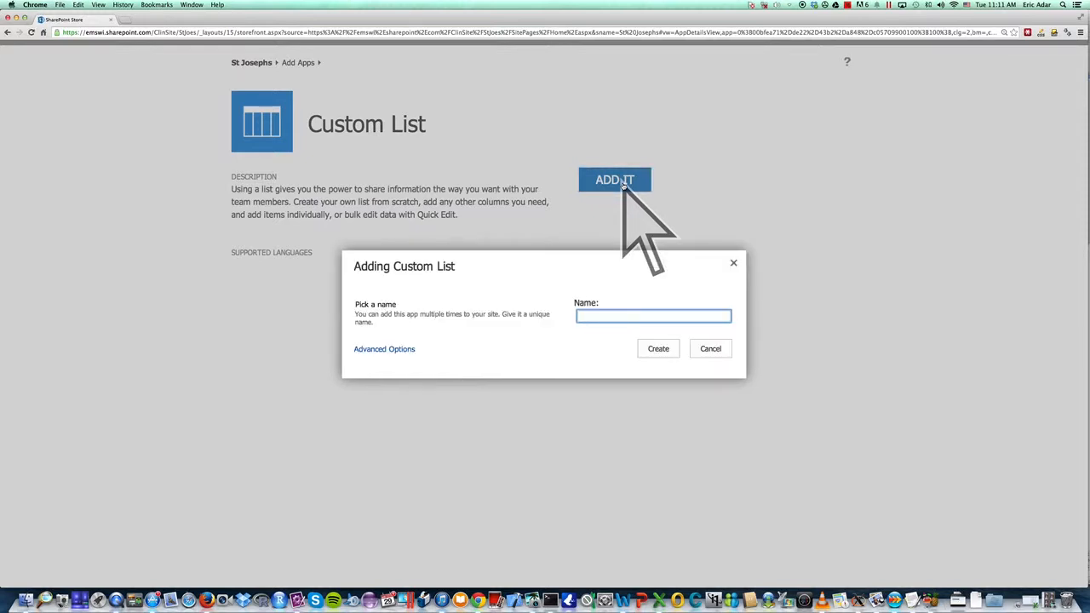
text(Updates)
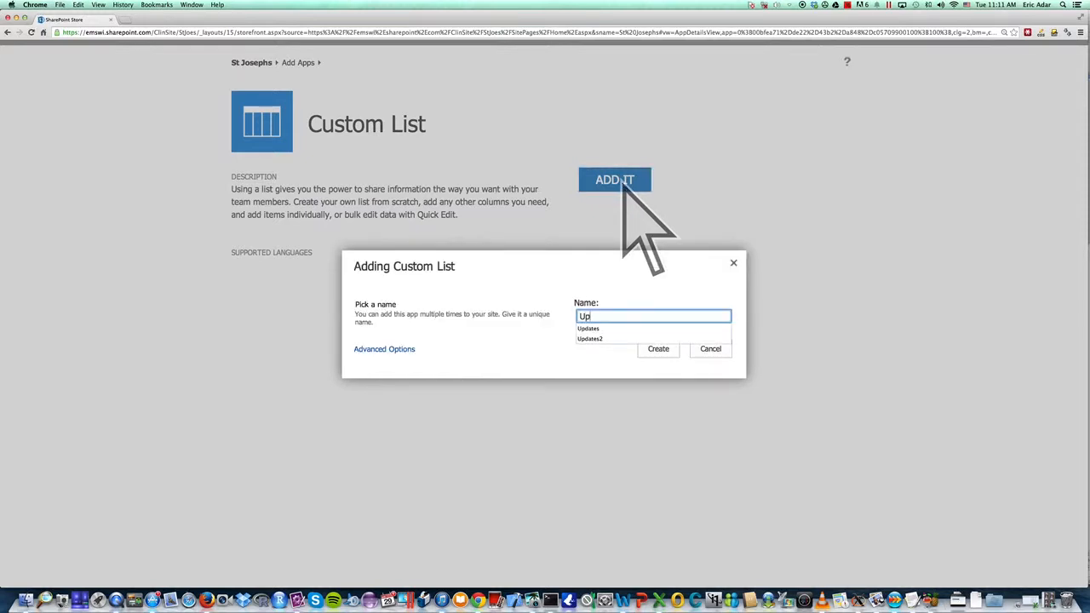
click(603, 329)
click(658, 350)
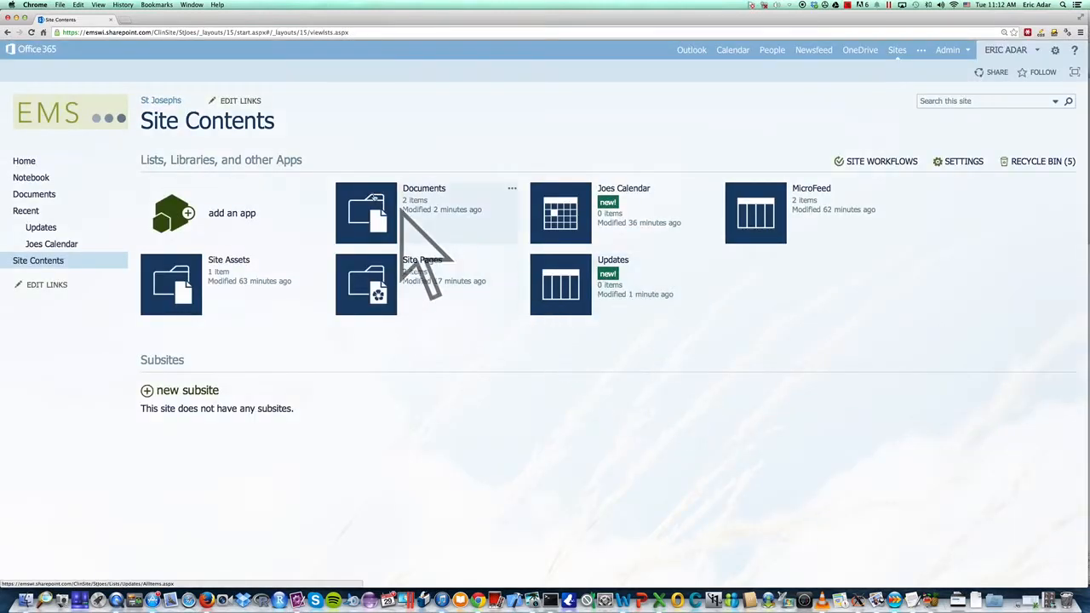
click(24, 158)
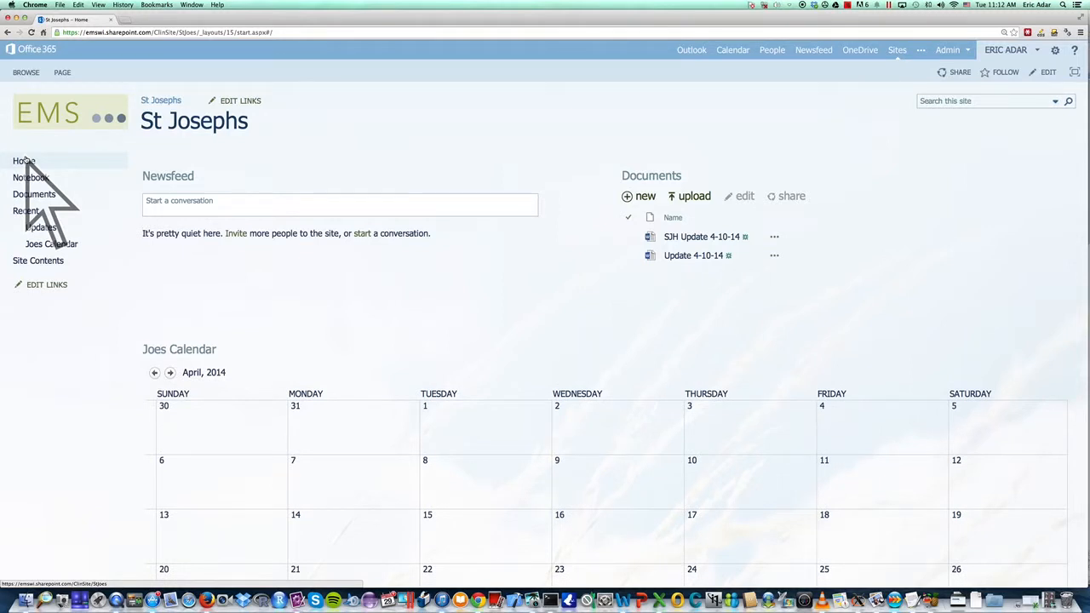
Open the home page for editing, review the text layout options, and place the cursor in the empty area above the Newsfeed.
click(1049, 72)
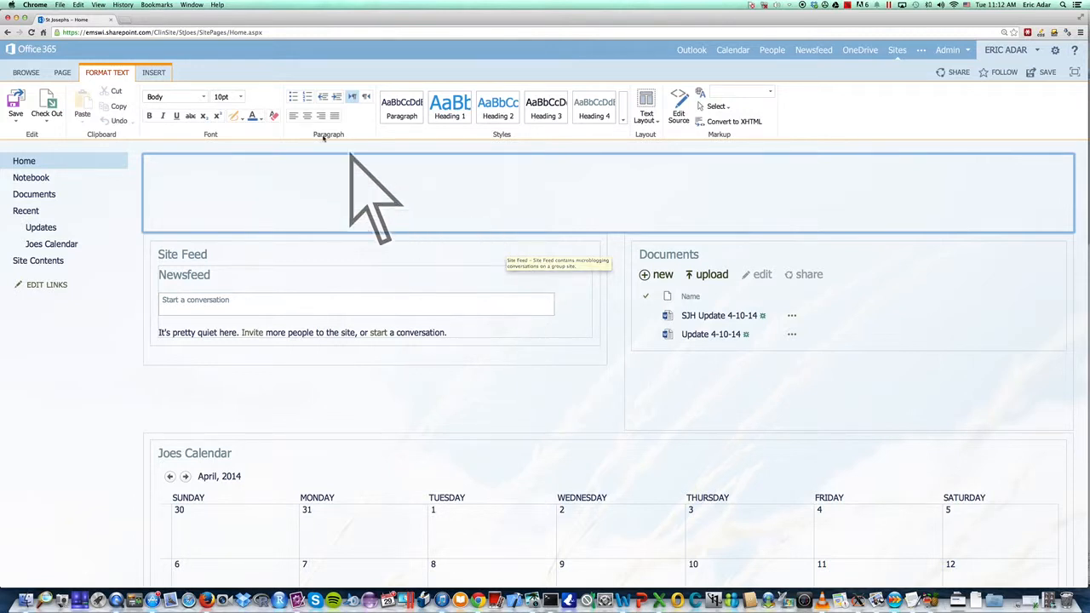
click(159, 72)
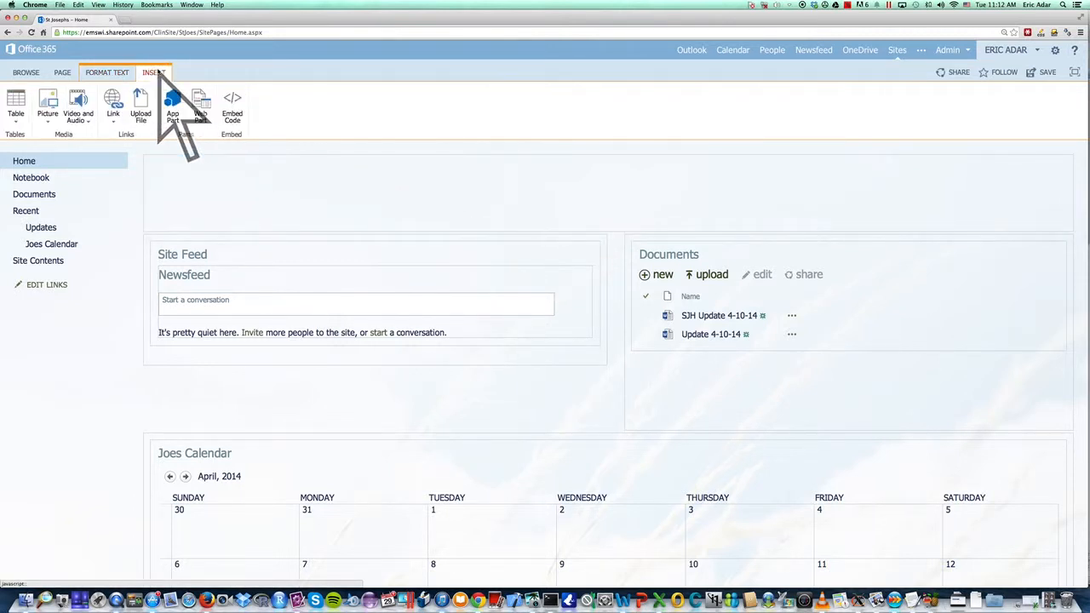
click(105, 73)
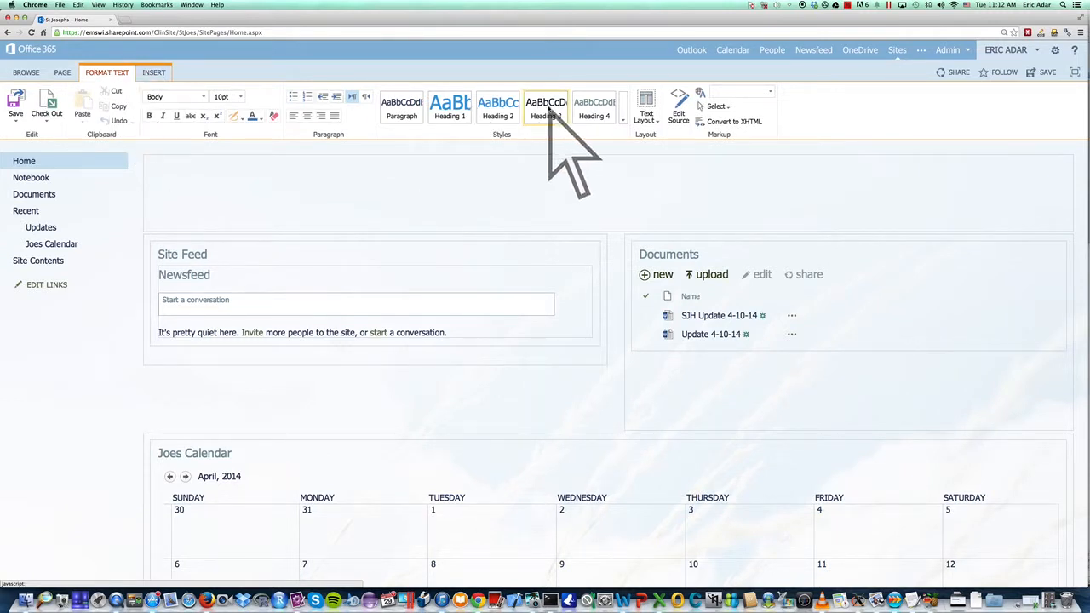
click(663, 116)
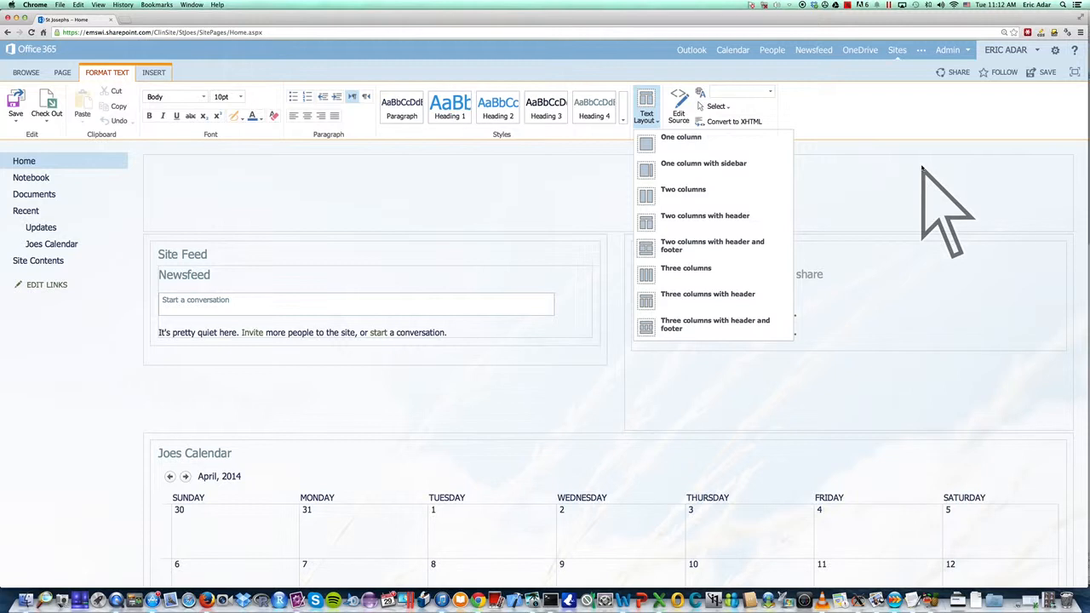
click(905, 115)
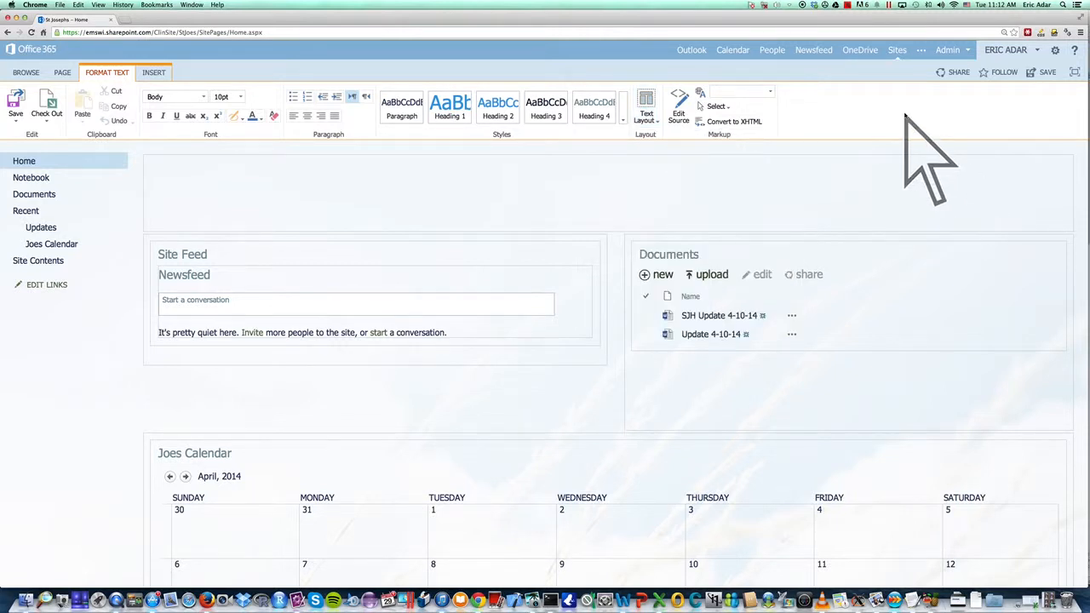
click(240, 198)
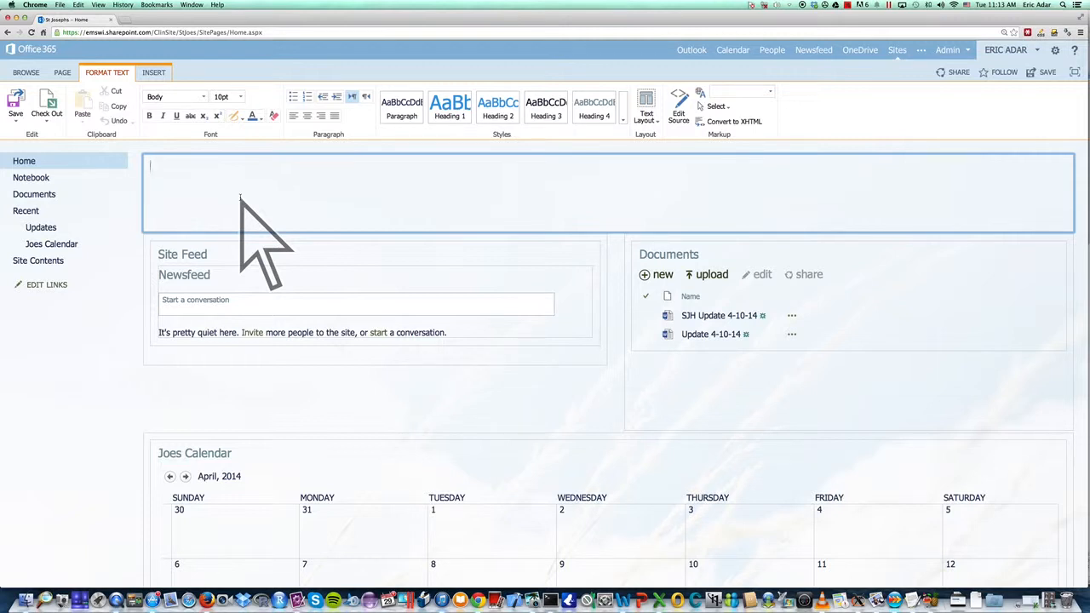
click(648, 106)
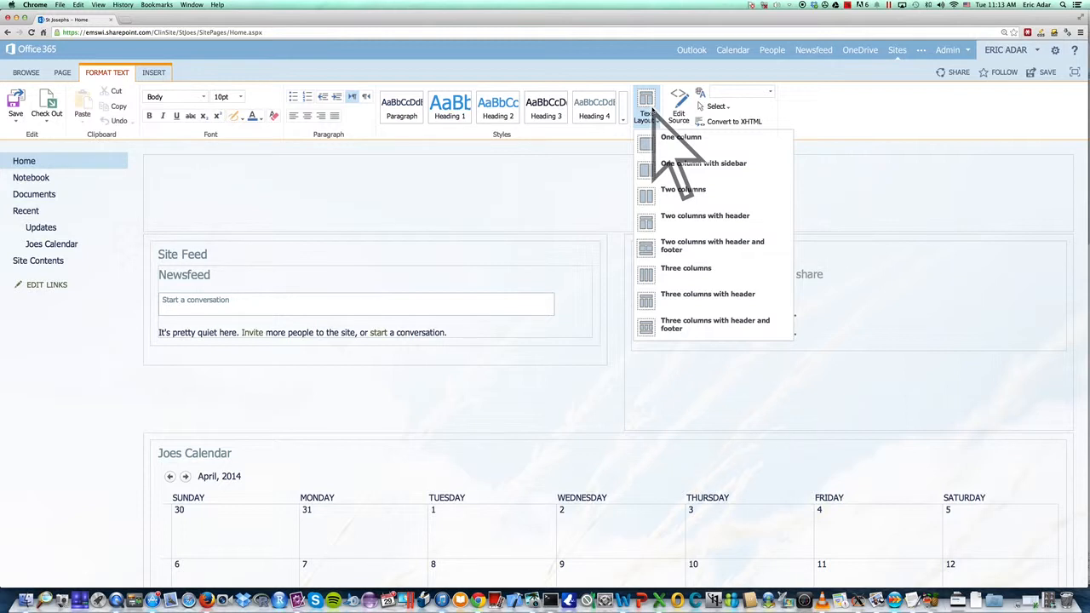
click(361, 196)
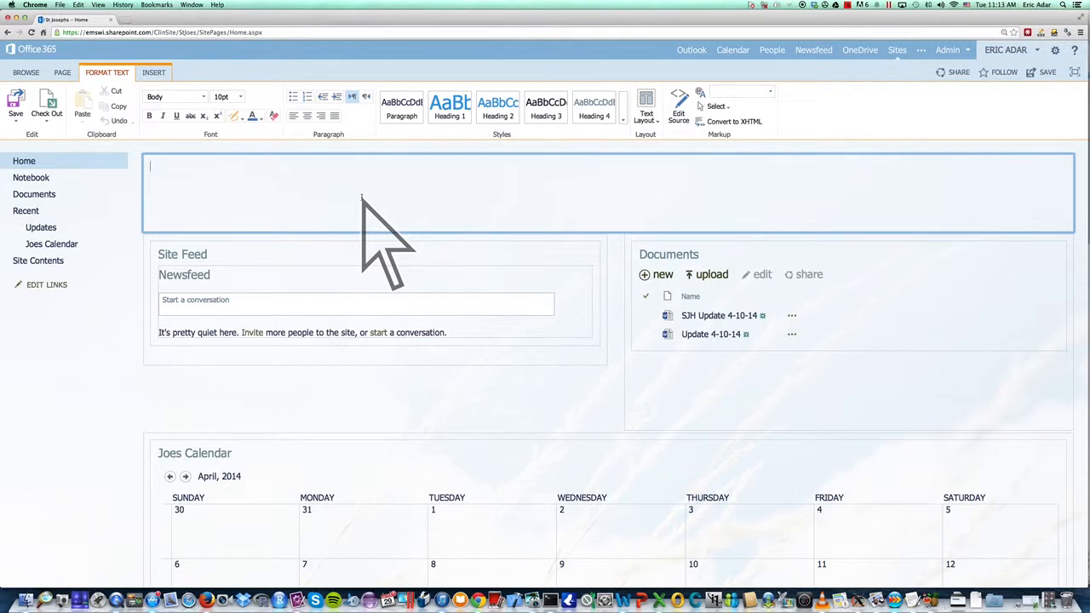
Insert the Updates app part into the empty area above the Newsfeed and save the page.
click(153, 72)
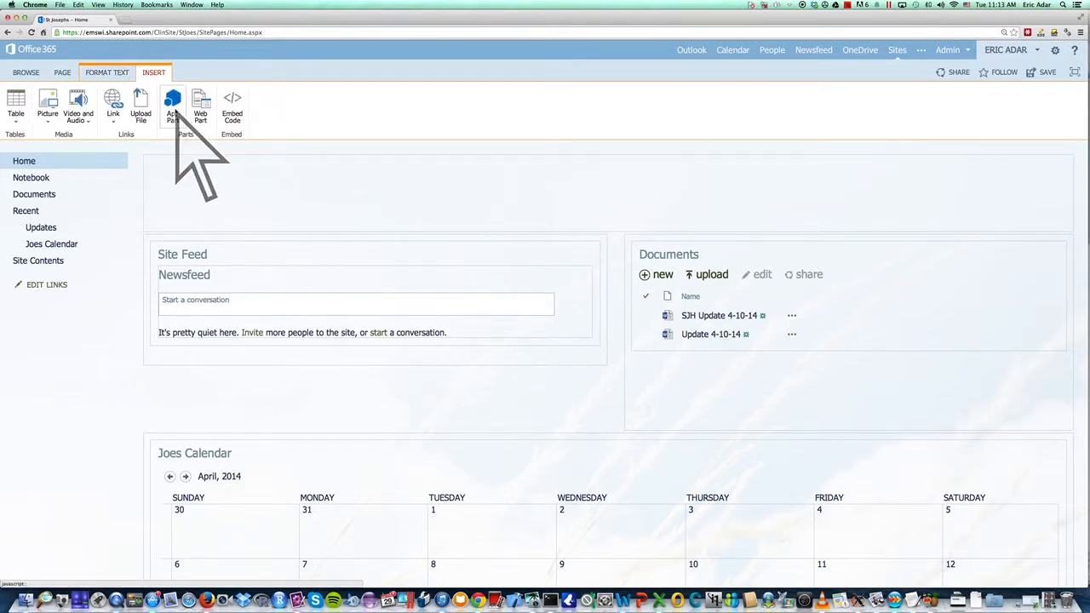
click(174, 109)
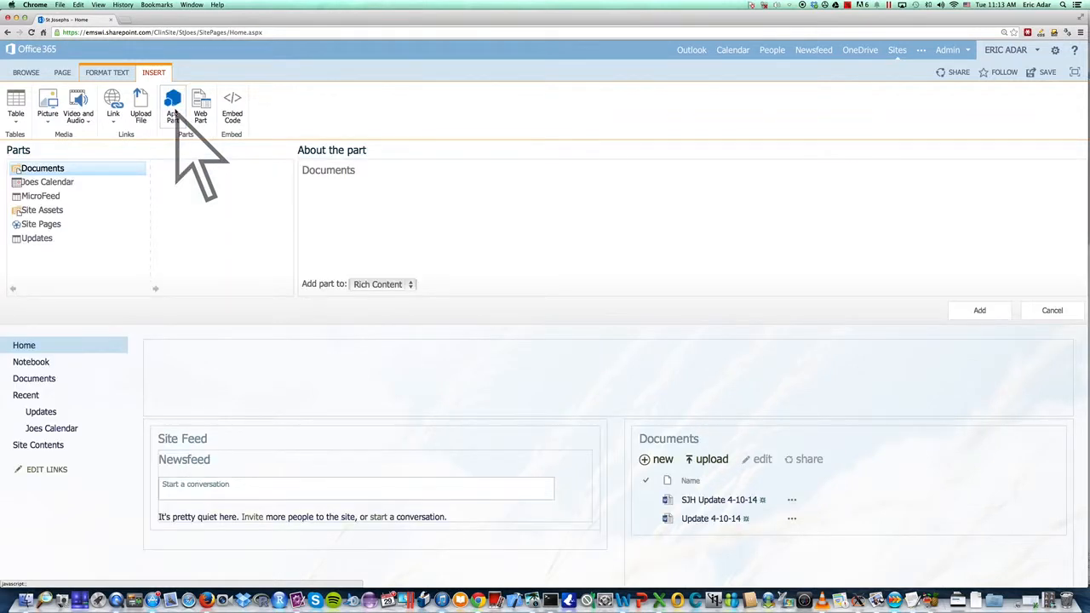
click(34, 240)
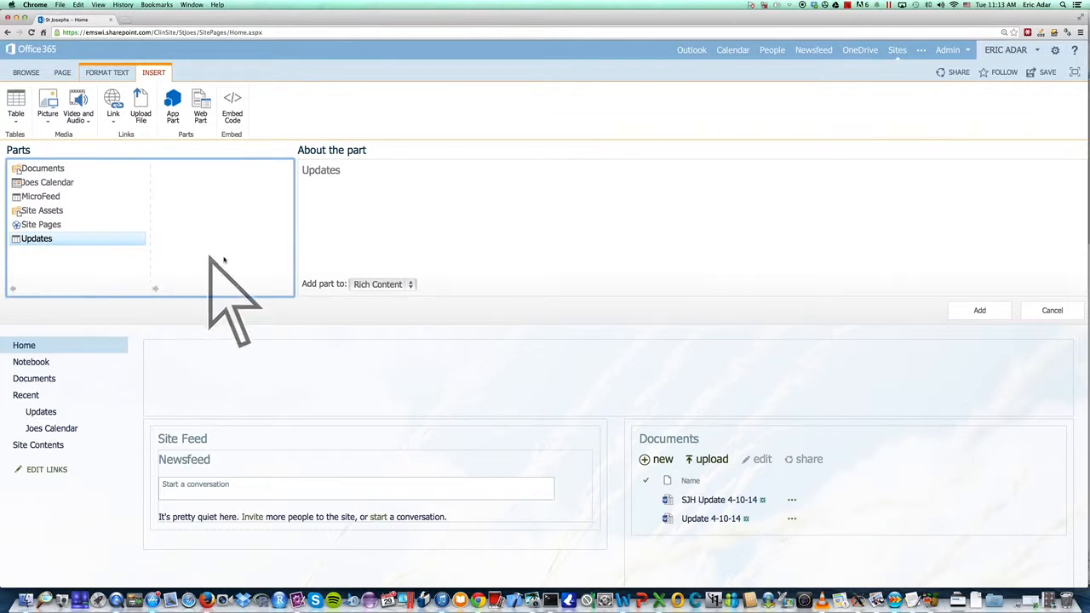
click(980, 310)
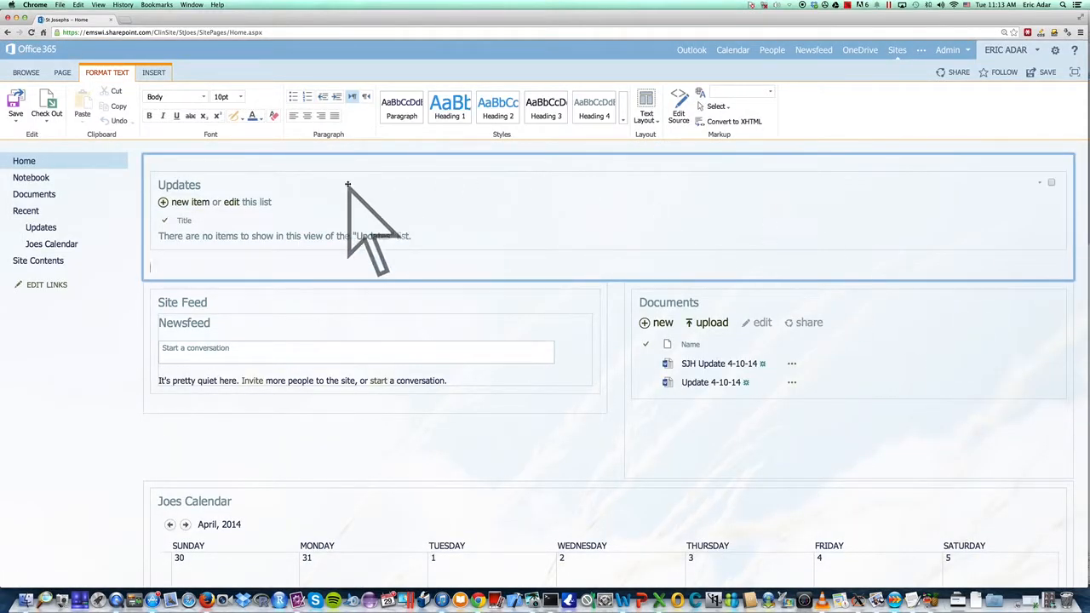
click(1040, 72)
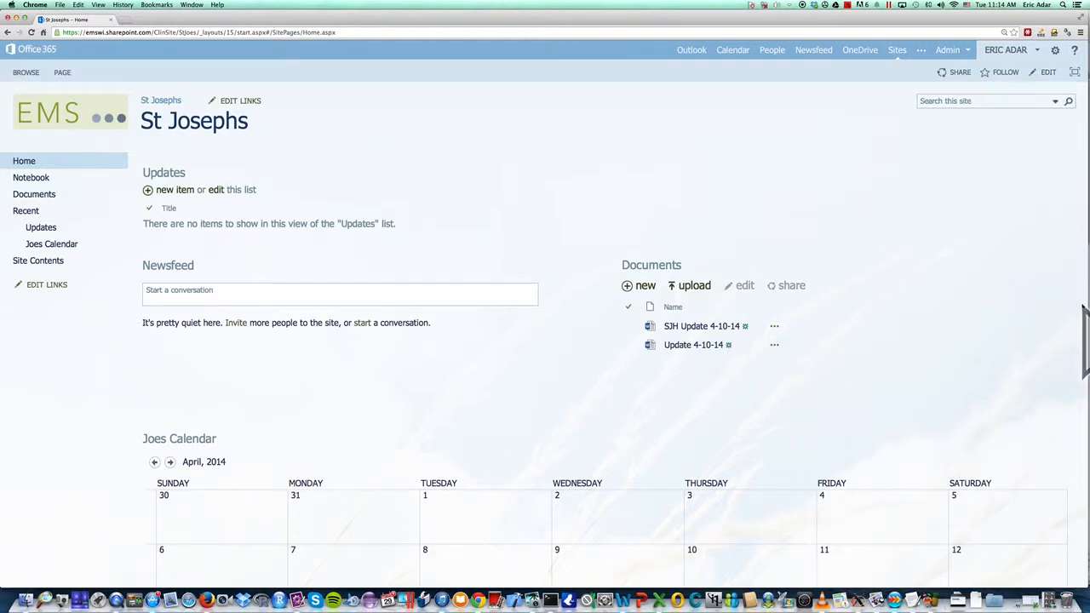
Resize the browser and the Word window with SJH Update 4-10-14.docx so that they sit side by side.
drag(1084, 305, 956, 312)
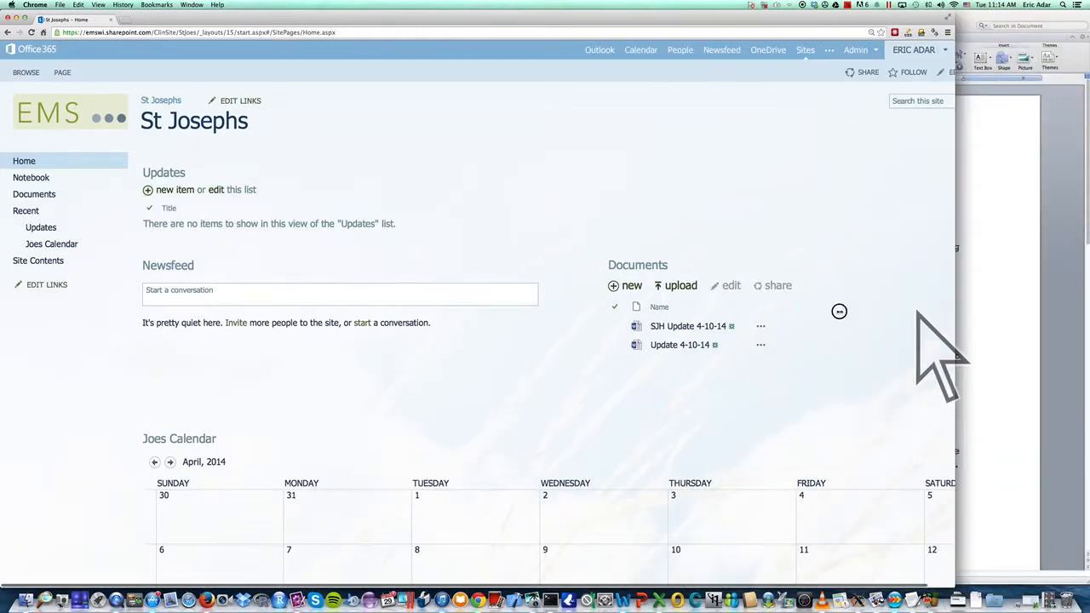
drag(839, 311, 677, 315)
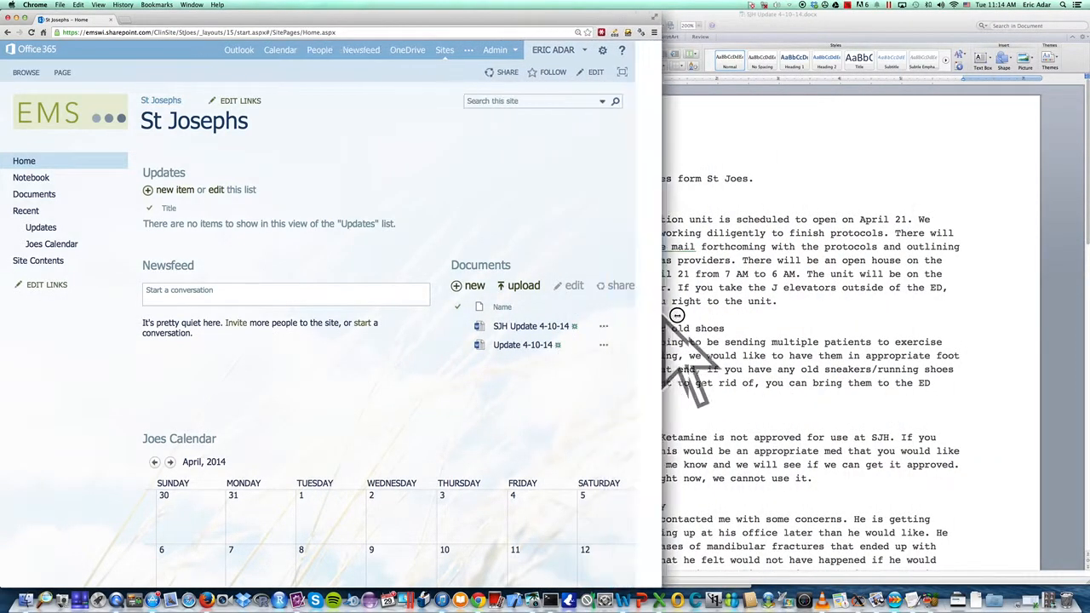
click(905, 228)
key(super+a)
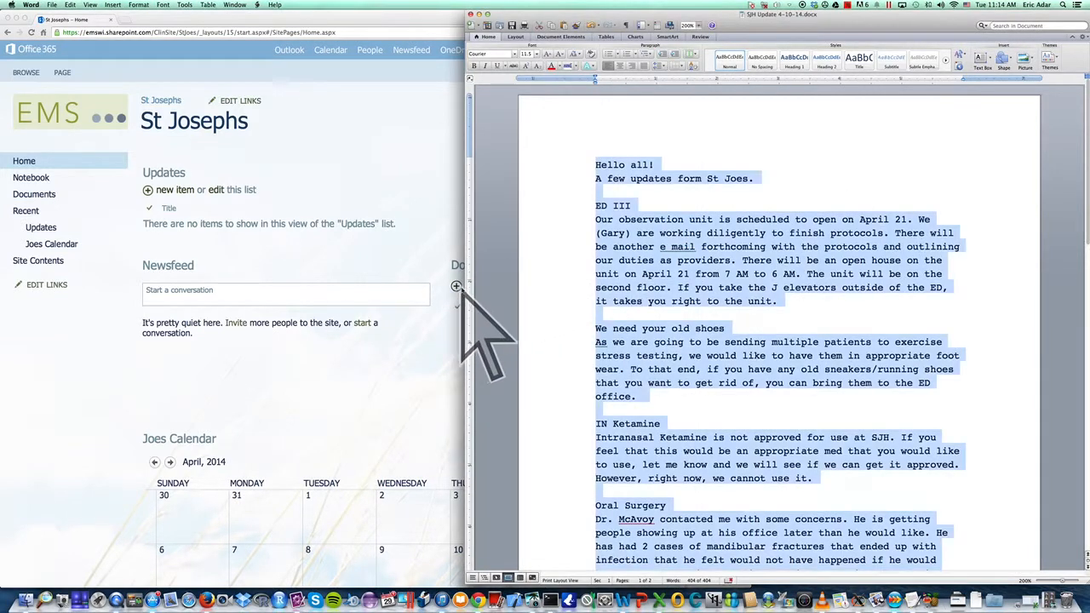
click(535, 254)
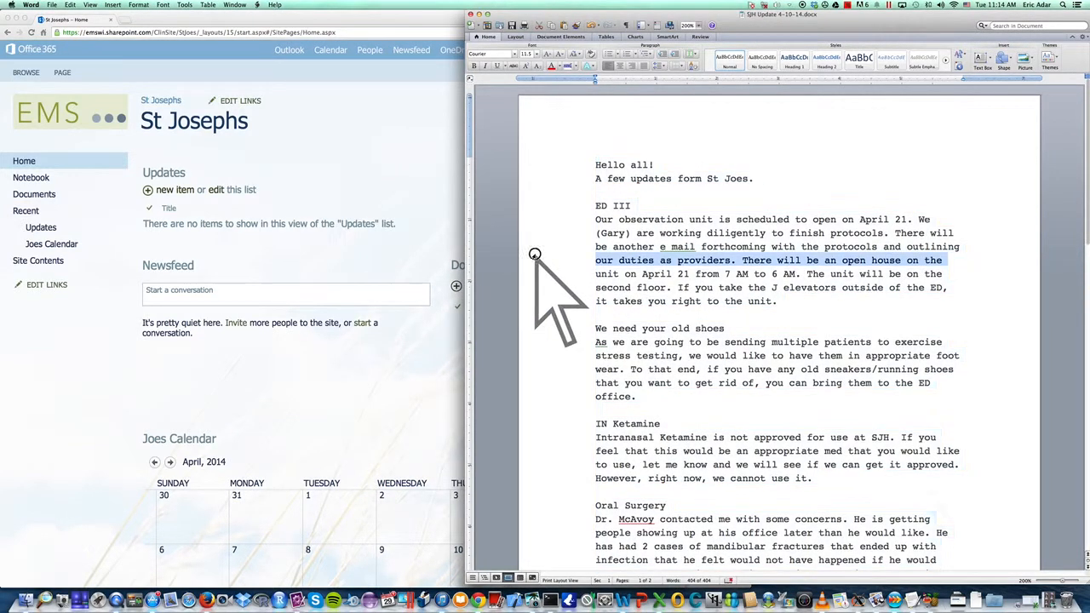
drag(462, 263, 639, 274)
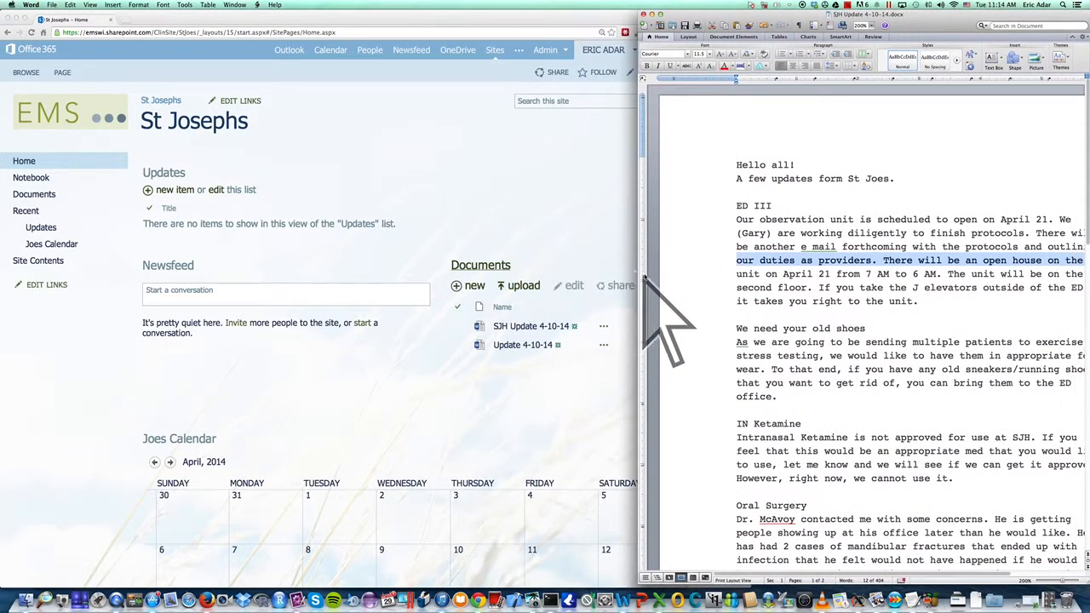
Add a new item titled "ED III" to the Updates list on the SharePoint home page and save it.
click(173, 190)
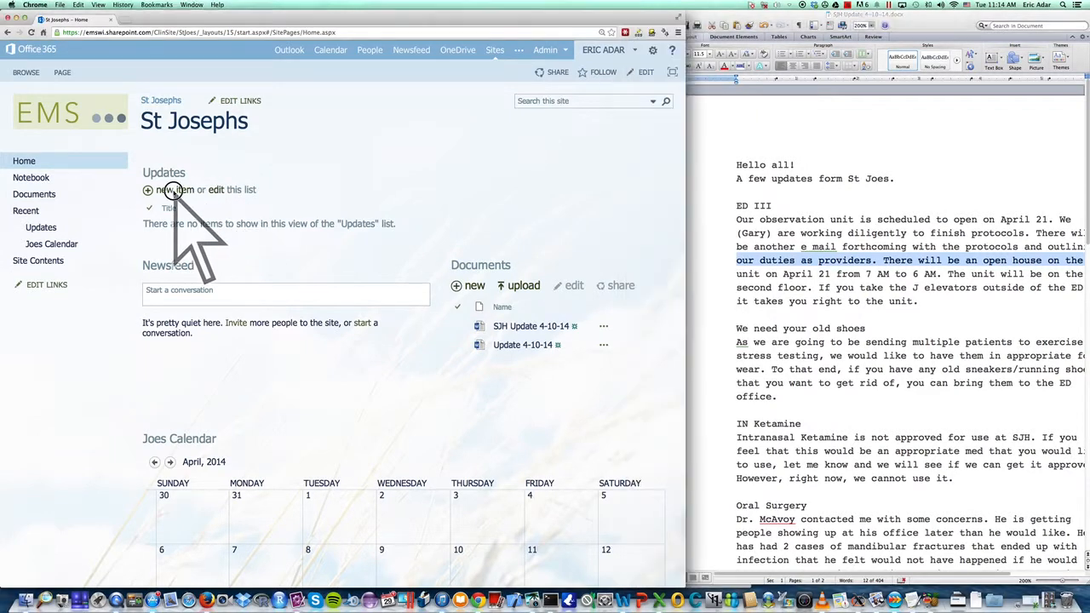
click(174, 190)
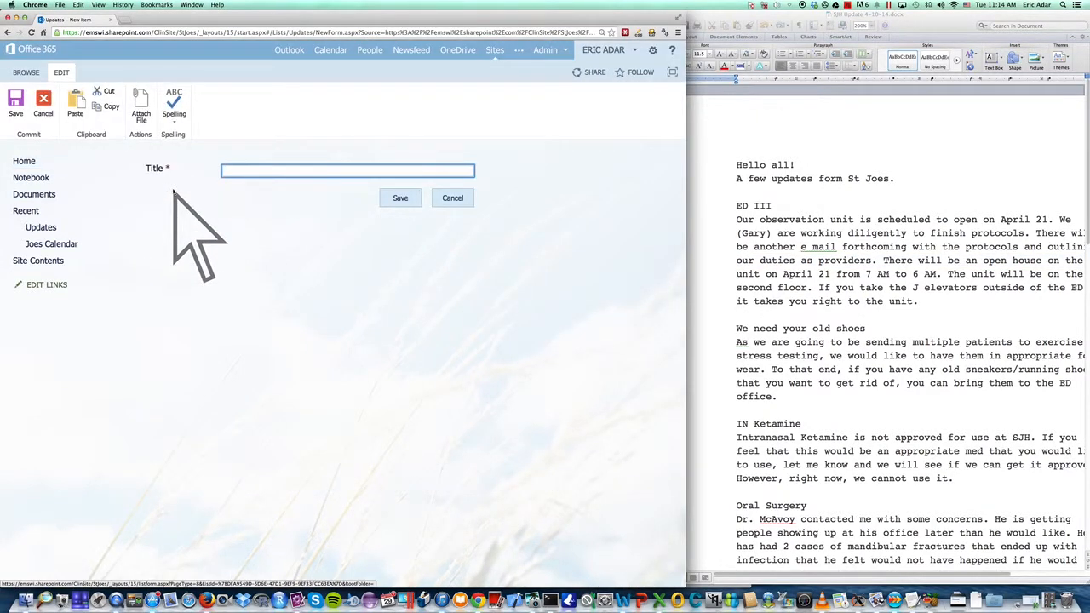
text(ED III)
click(397, 196)
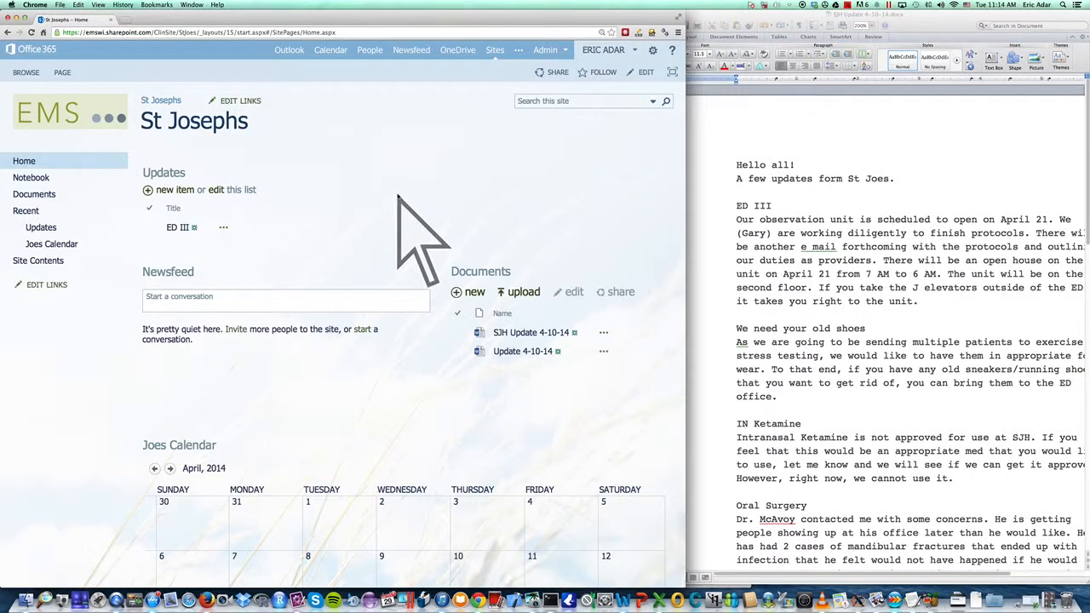
View the details of the ED III item in the Updates list and close them.
click(223, 227)
click(223, 227)
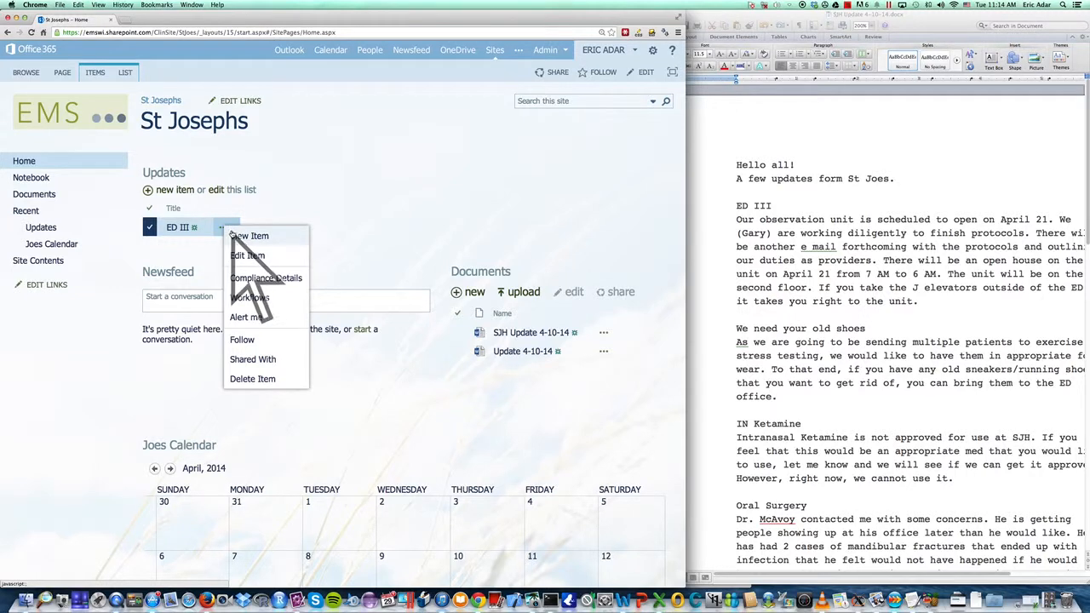
click(244, 239)
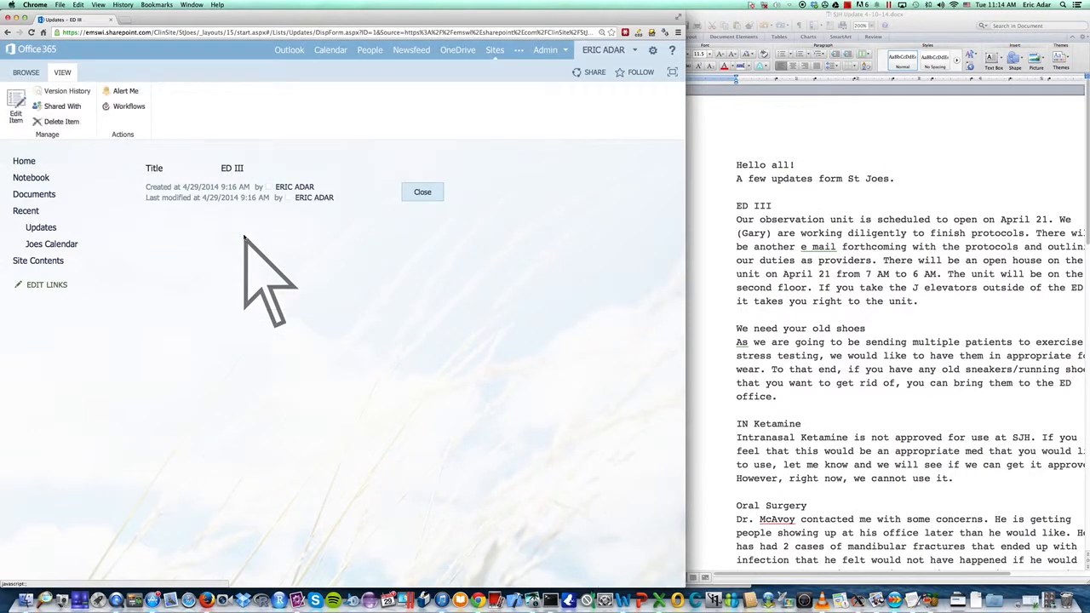
click(422, 192)
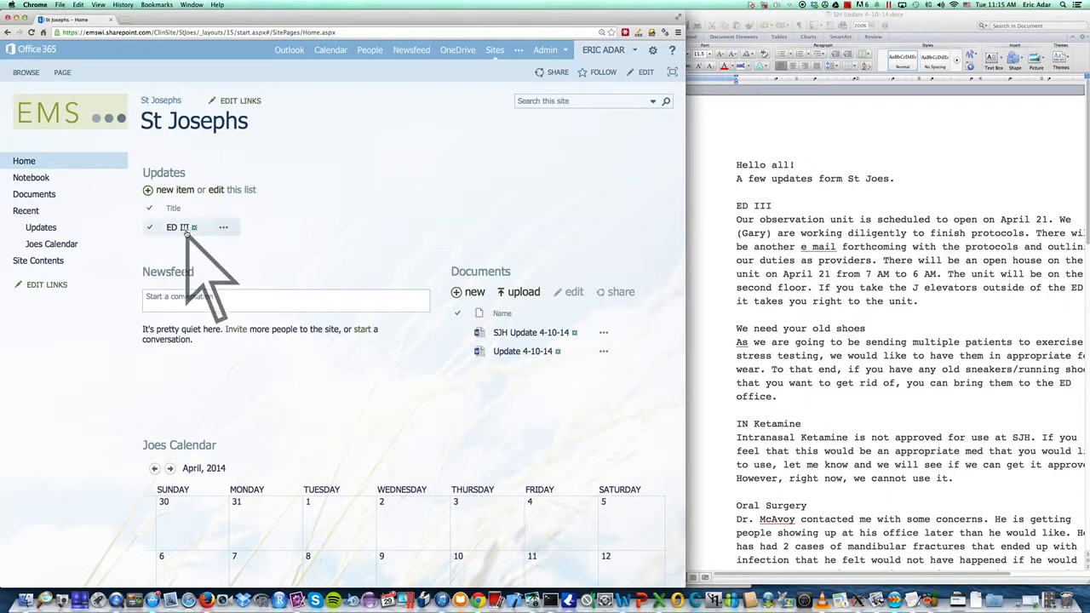
Examine the ED III item's available actions and details, along with the Title column's sort and filter options.
click(156, 230)
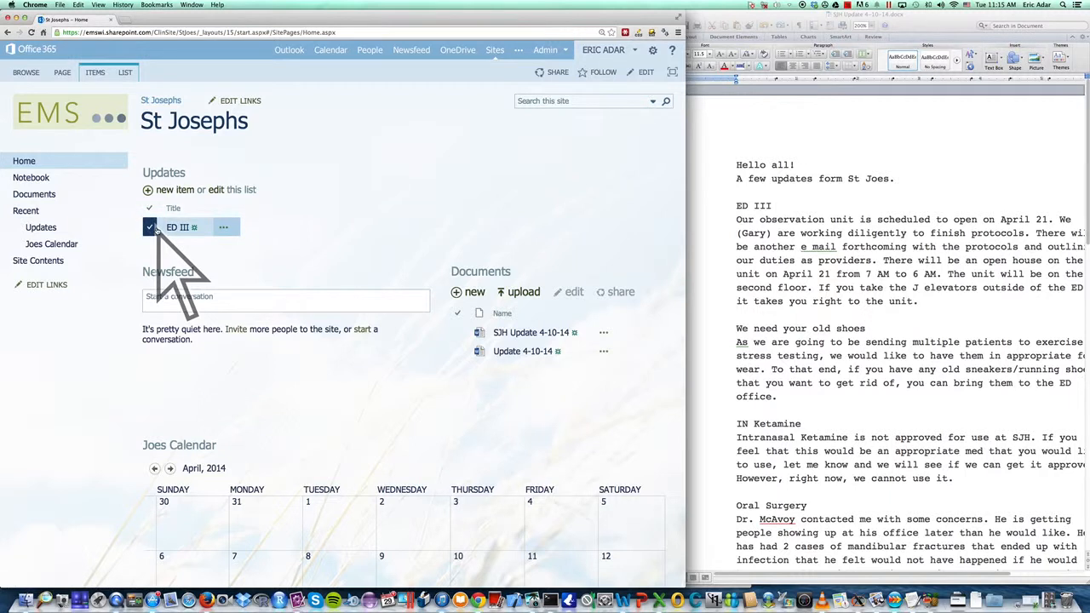
click(223, 229)
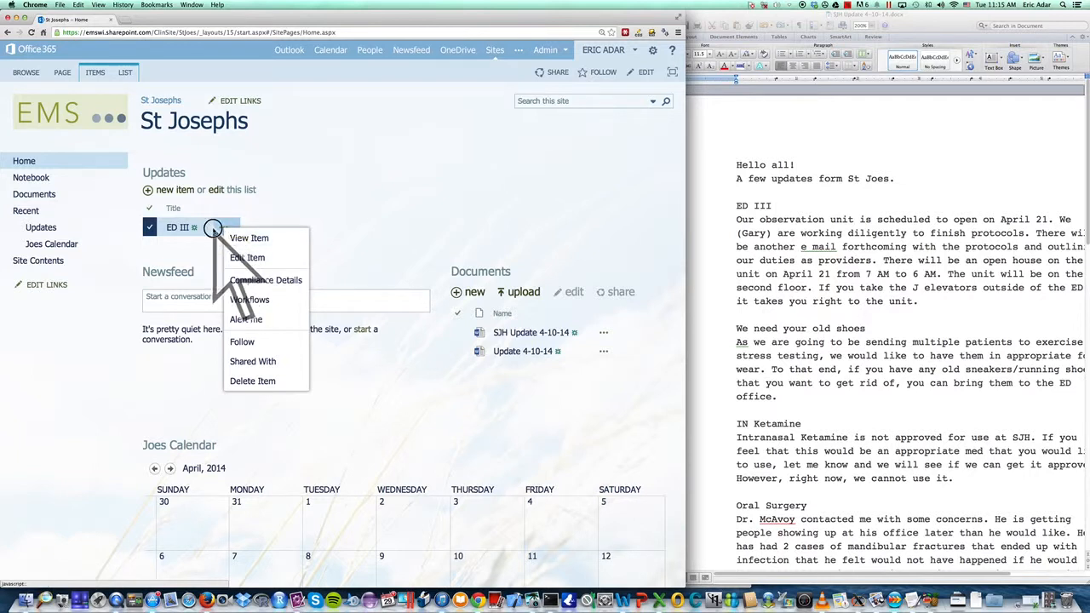
click(215, 229)
click(189, 230)
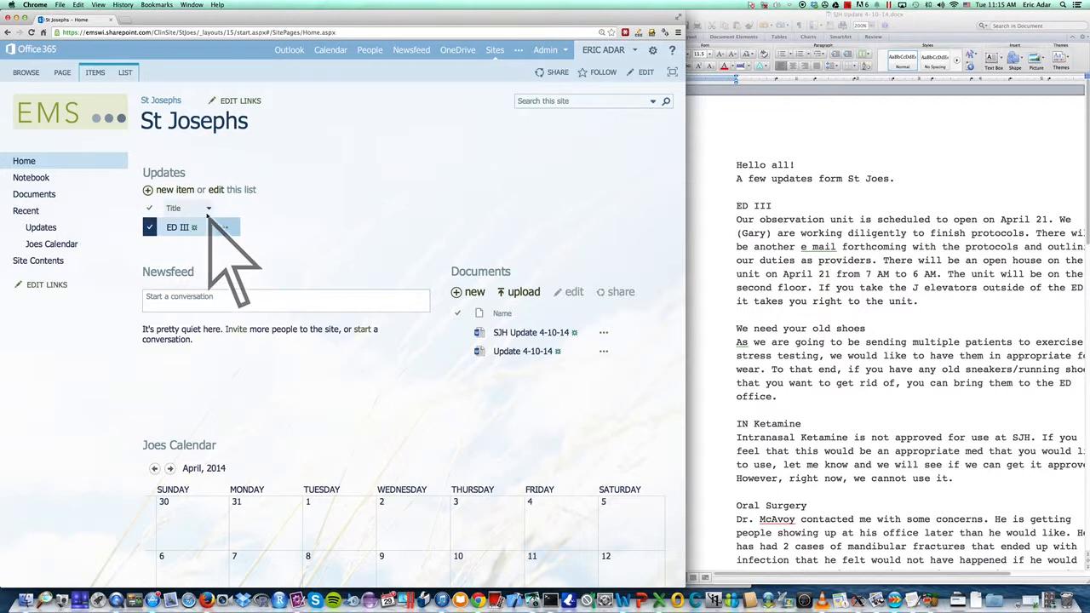
click(209, 209)
click(211, 211)
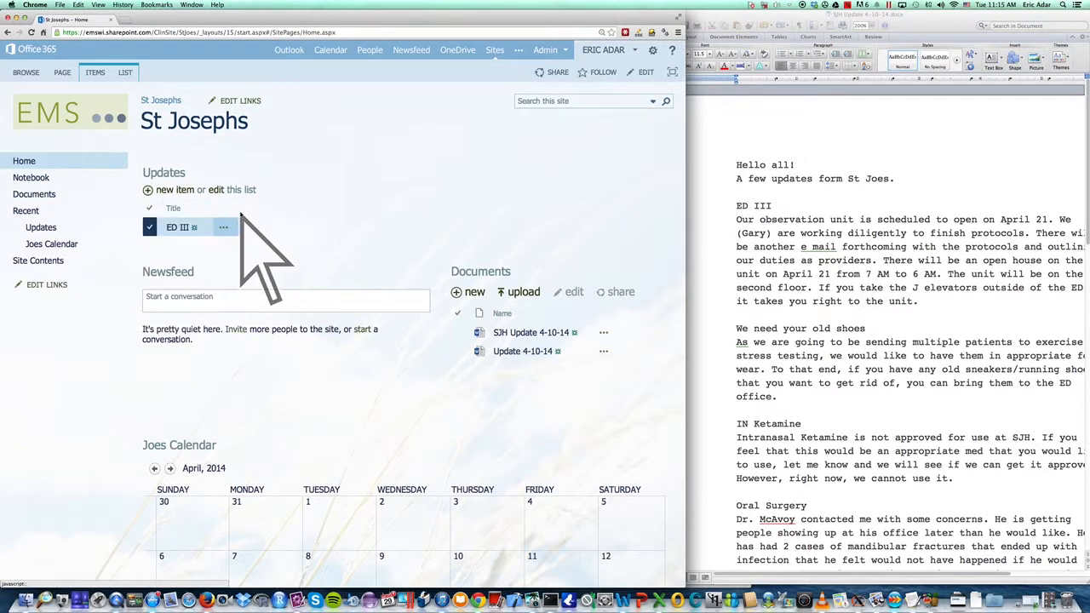
click(208, 209)
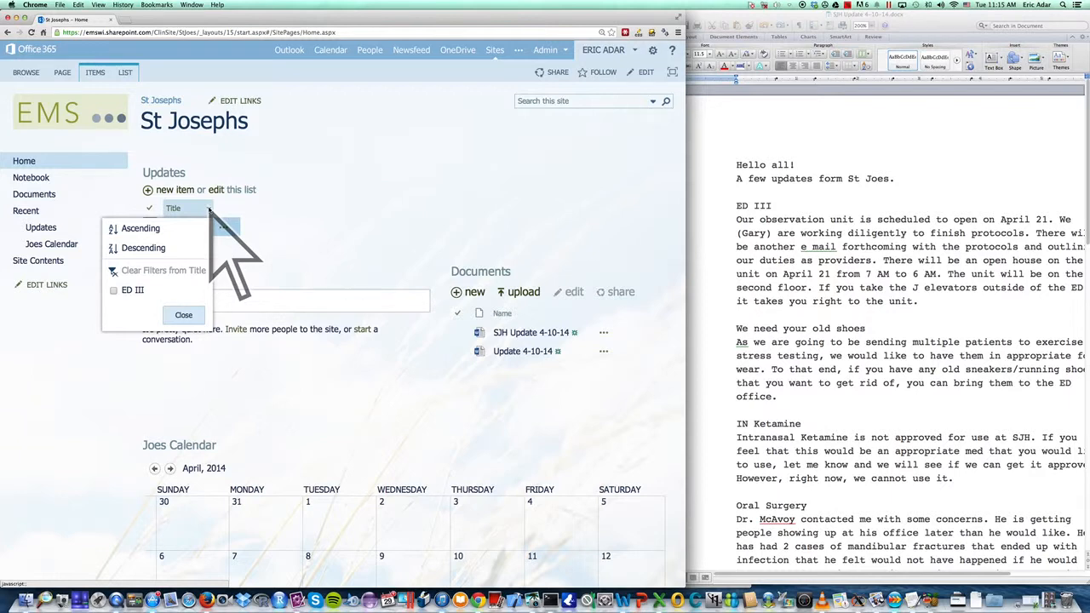
click(181, 231)
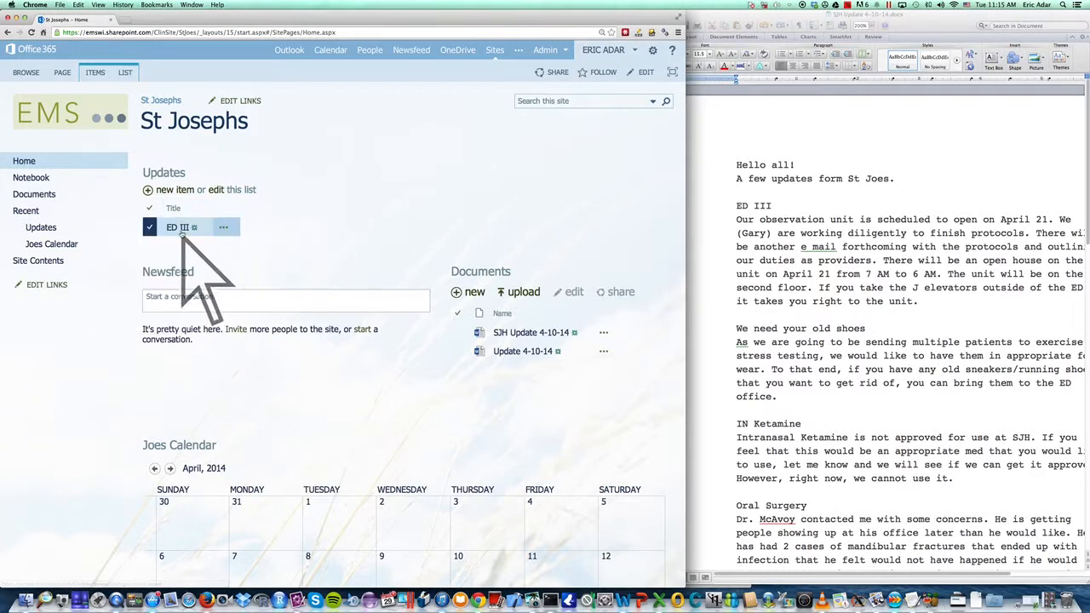
click(184, 229)
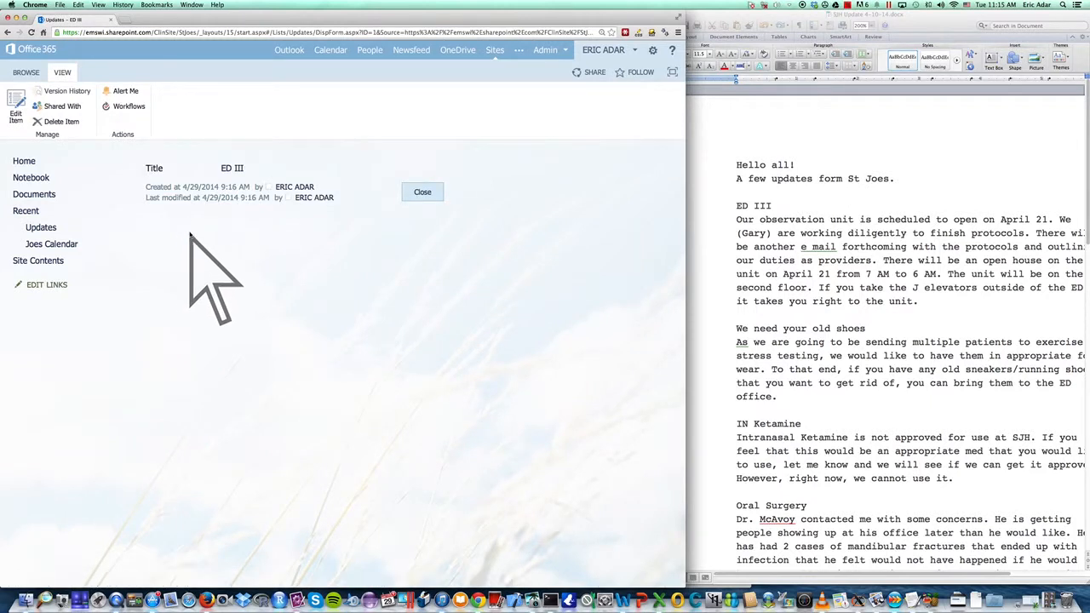
click(428, 192)
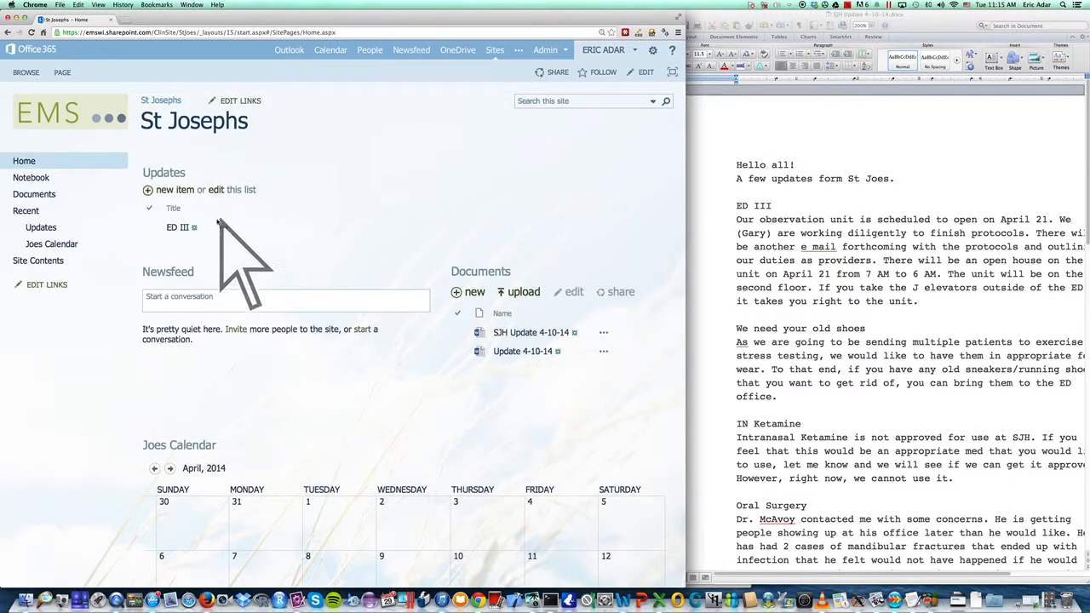
Open the ED III item for editing and copy the paragraph under the ED III heading in the Word document.
click(223, 228)
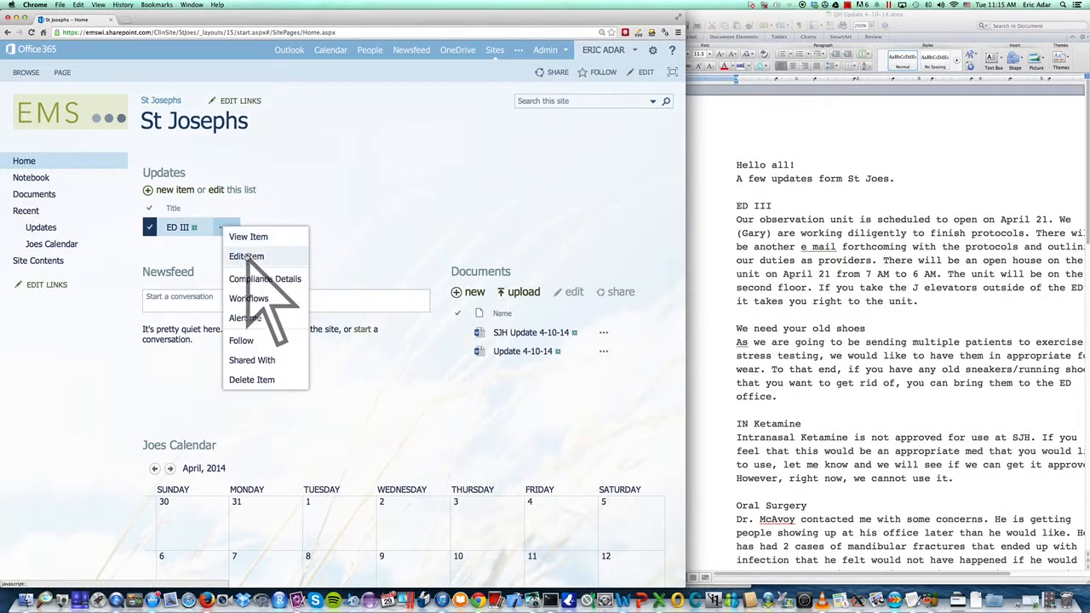
click(247, 258)
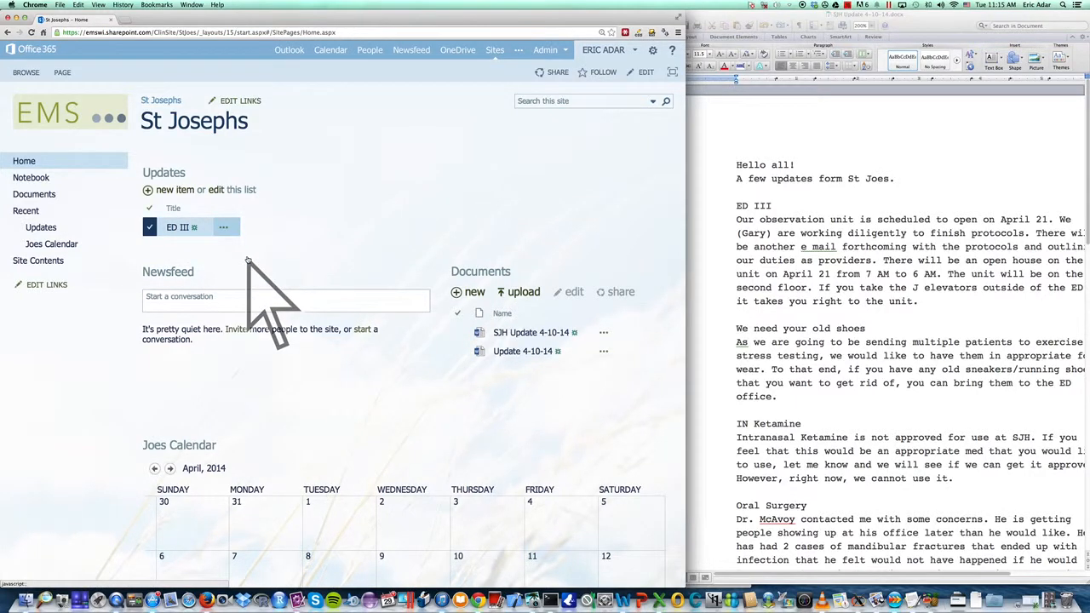
click(851, 298)
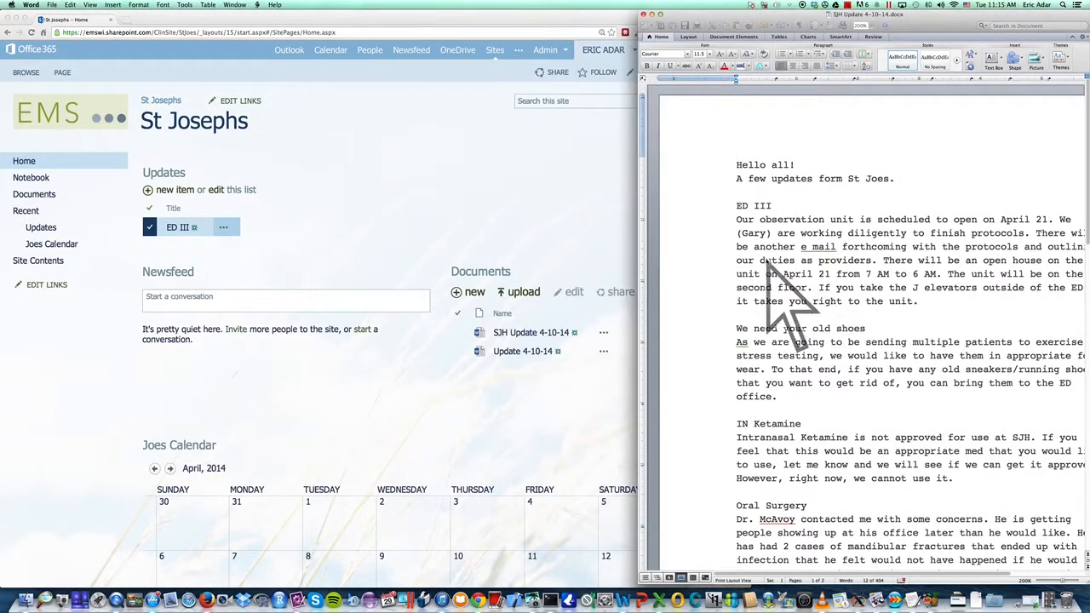
triple_click(741, 266)
drag(737, 220, 954, 306)
key(super+c)
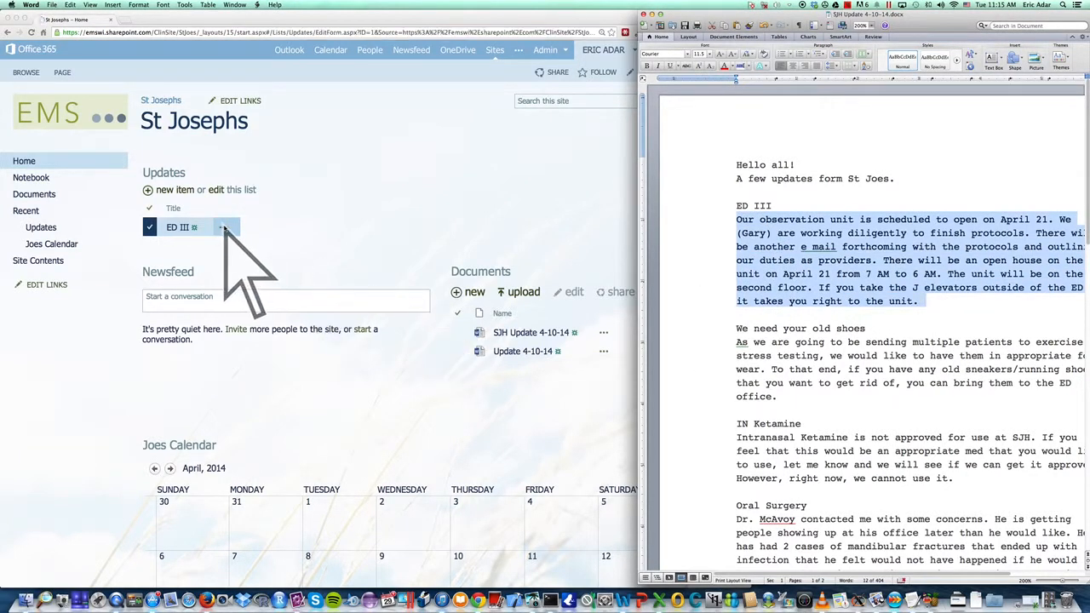
Append a hyphen and the copied observation unit paragraph to the ED III item's title in SharePoint and save the item.
click(224, 226)
click(288, 171)
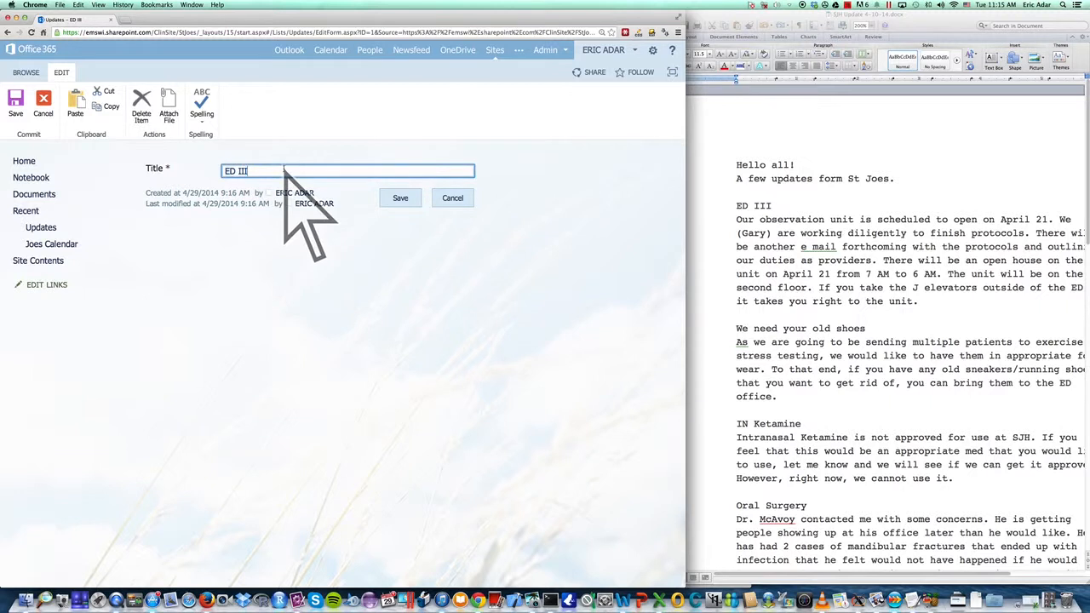
text(-)
key(super+v)
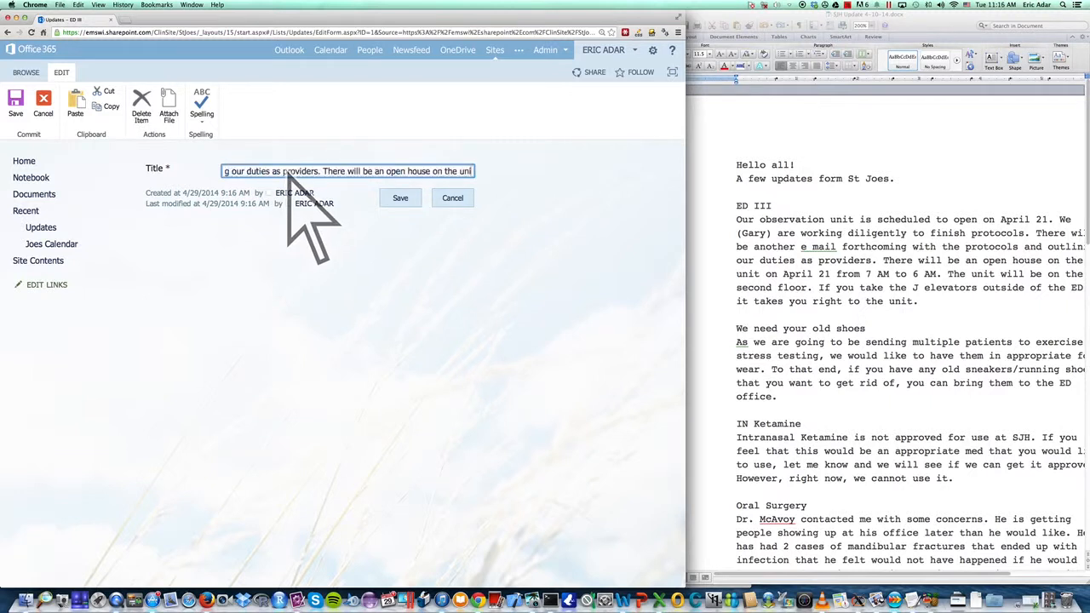
click(404, 202)
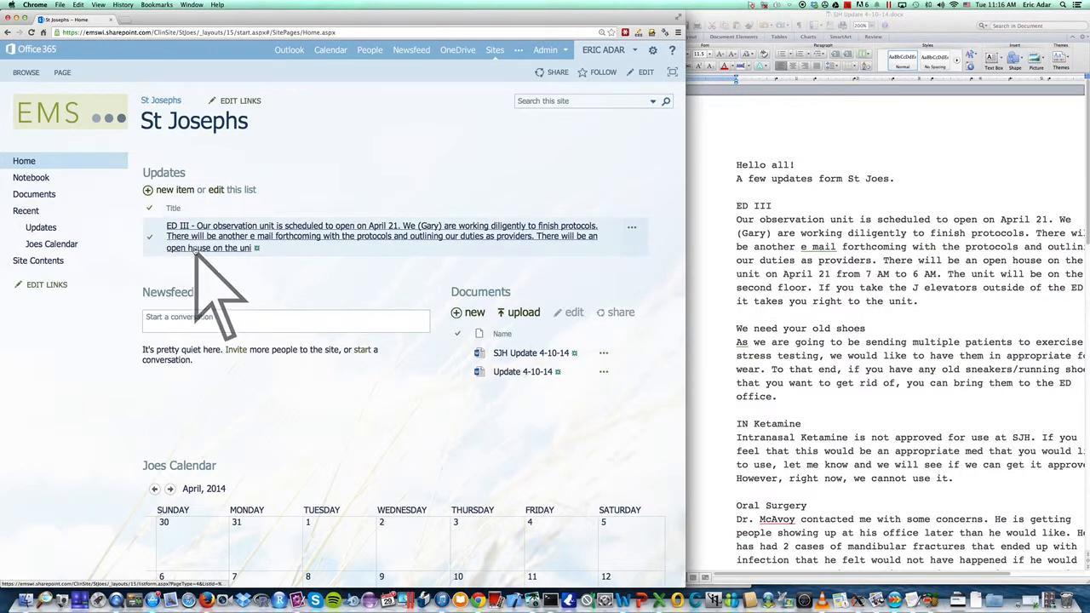
click(255, 208)
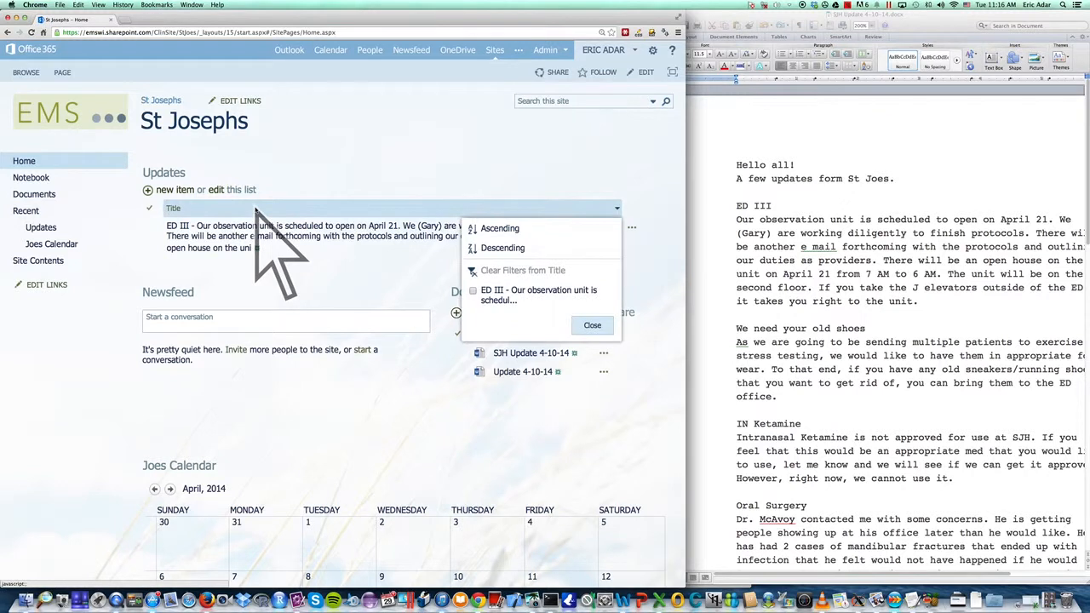
click(441, 152)
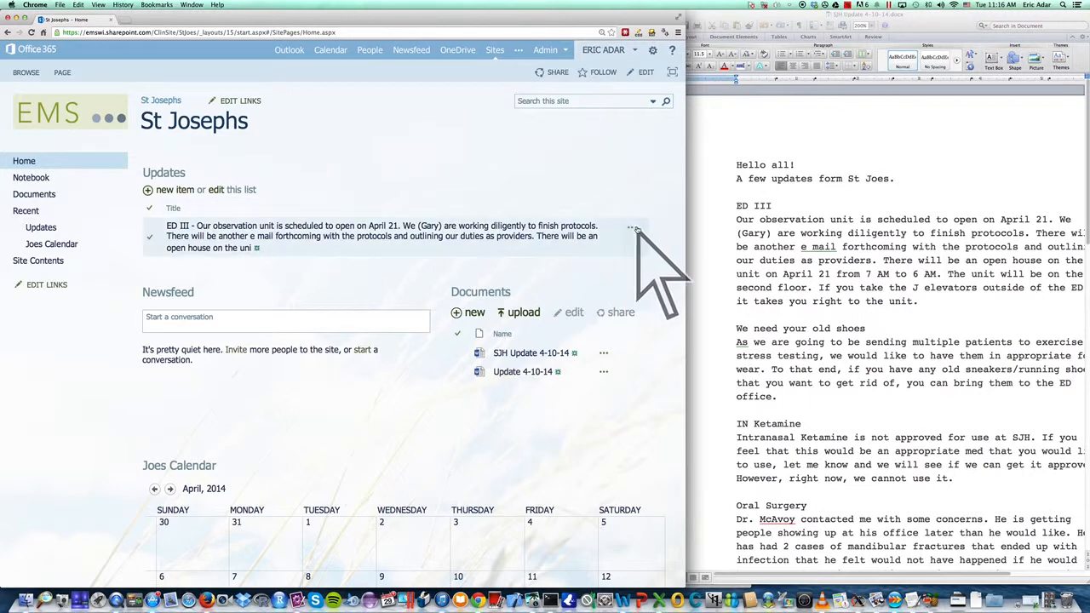
click(634, 229)
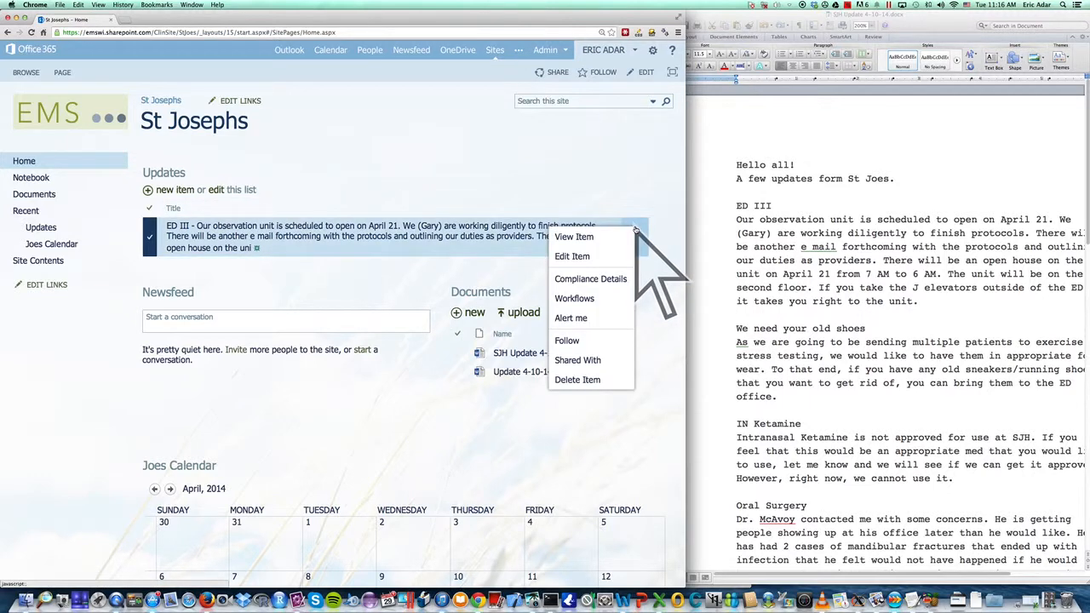
click(593, 129)
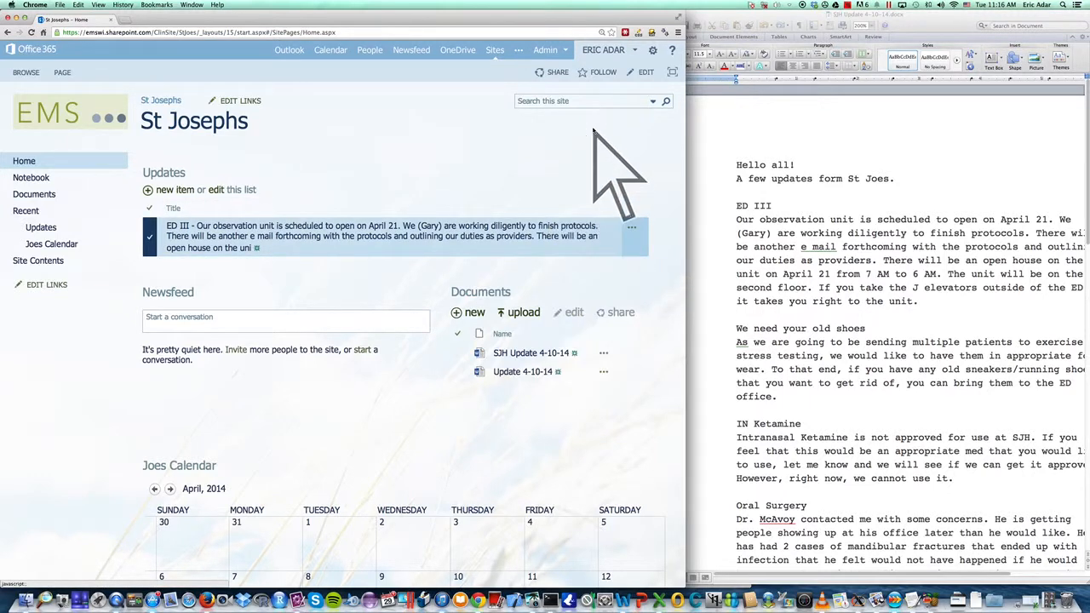
Add an Updates item whose title is the "We need your old shoes" heading and paragraph copied from the Word document, and save it.
click(147, 191)
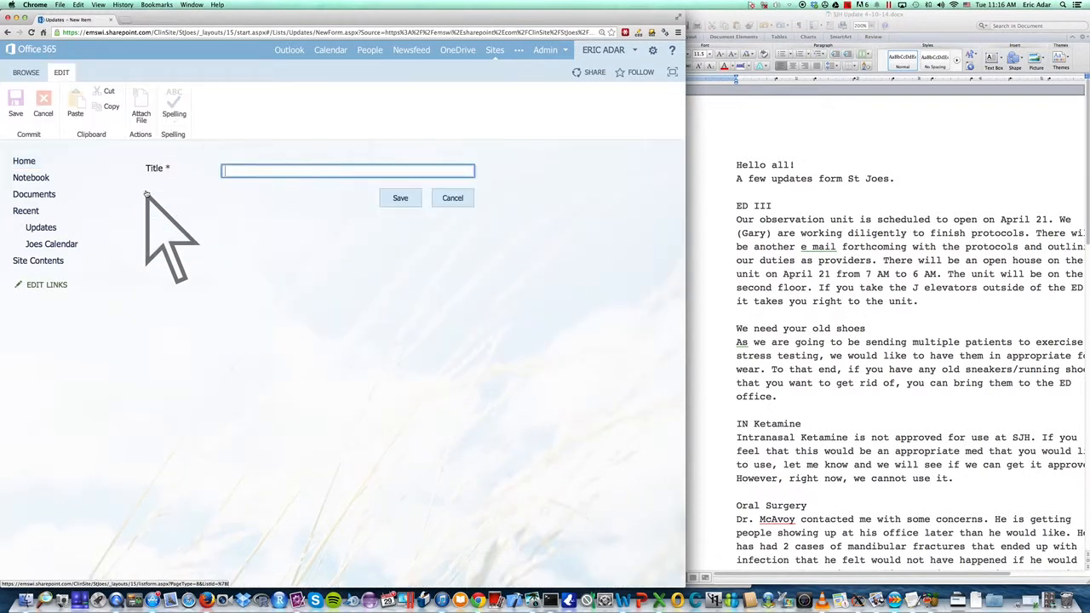
drag(871, 327, 736, 329)
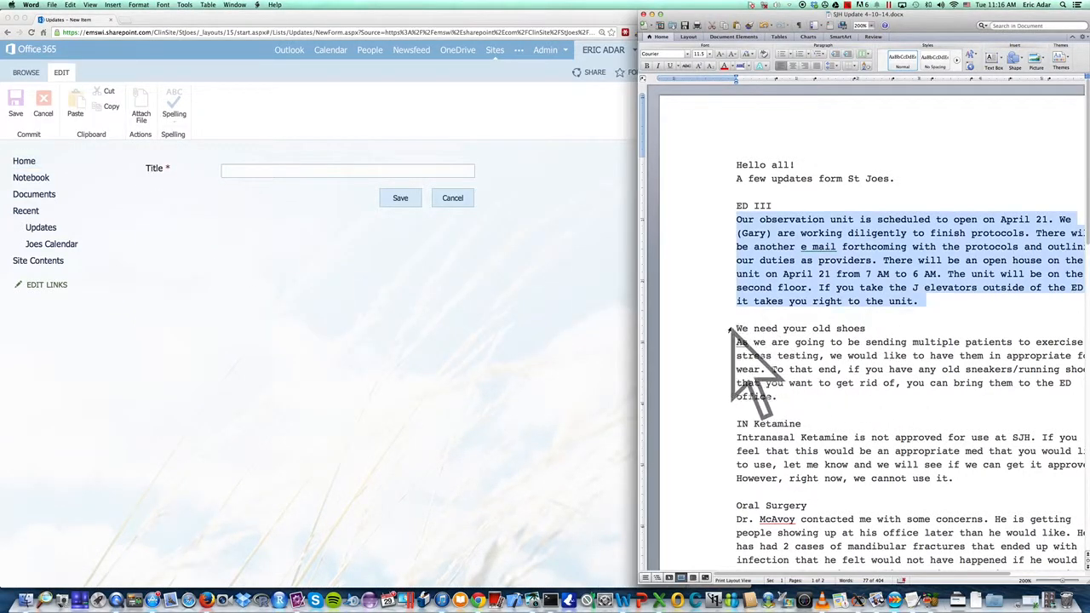
drag(792, 402, 736, 333)
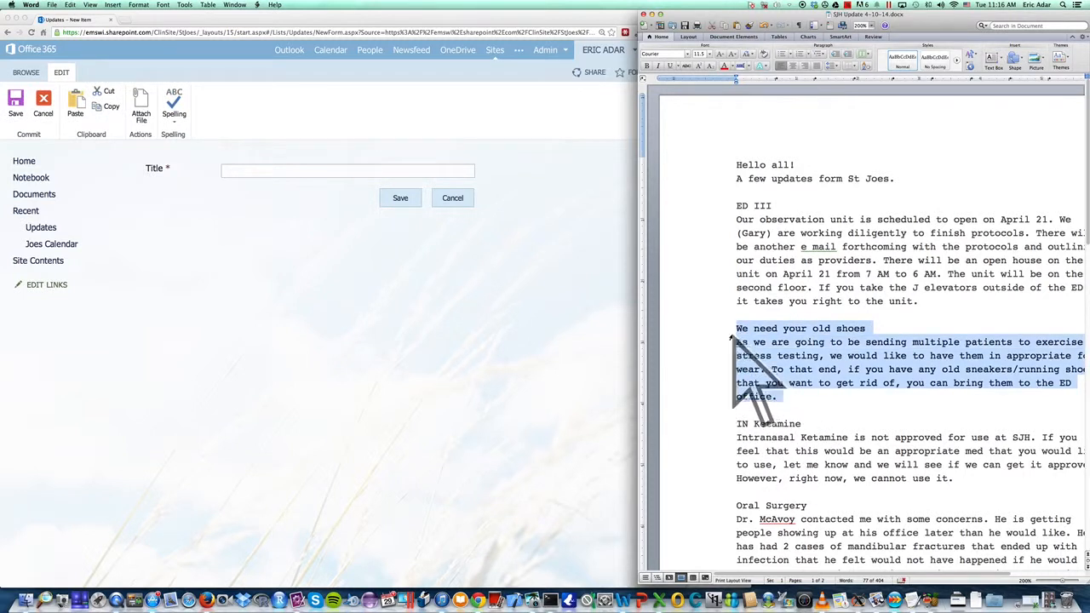
click(323, 172)
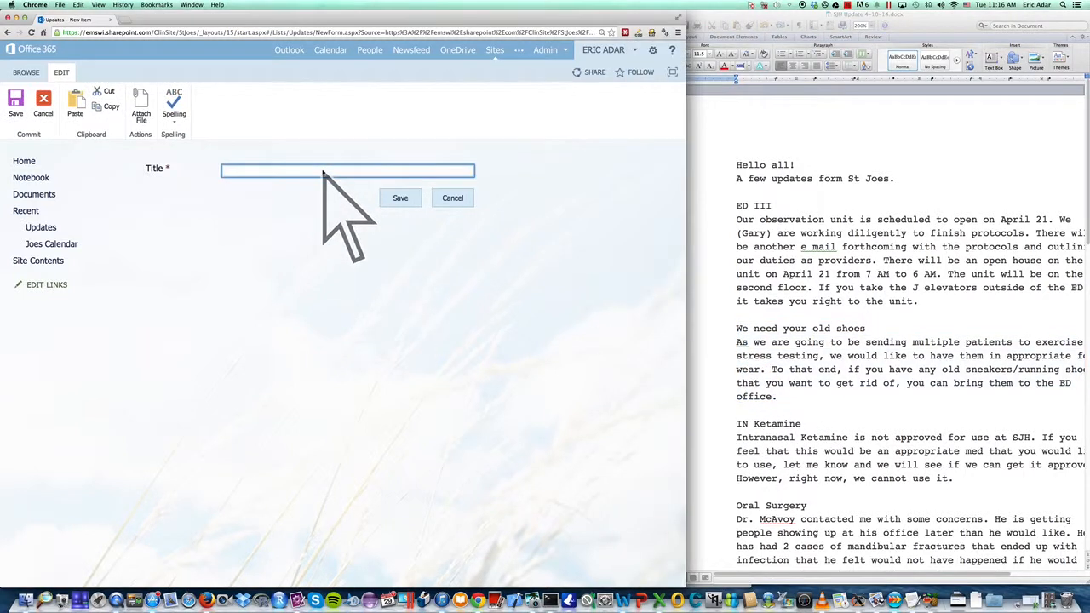
key(super+v)
key(Up)
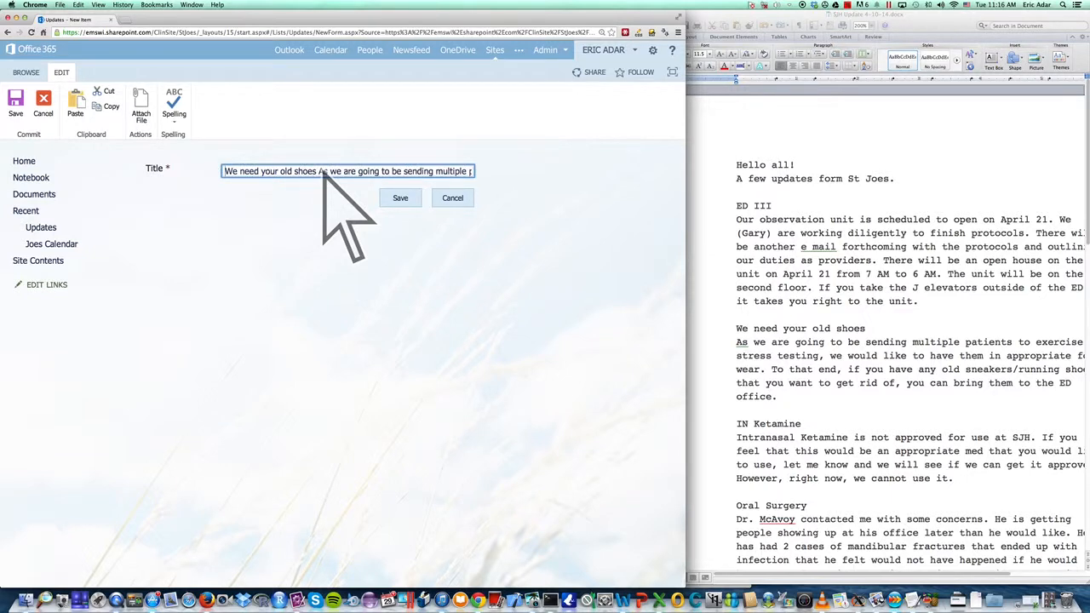
key(ctrl+Left)
key(ctrl+Right)
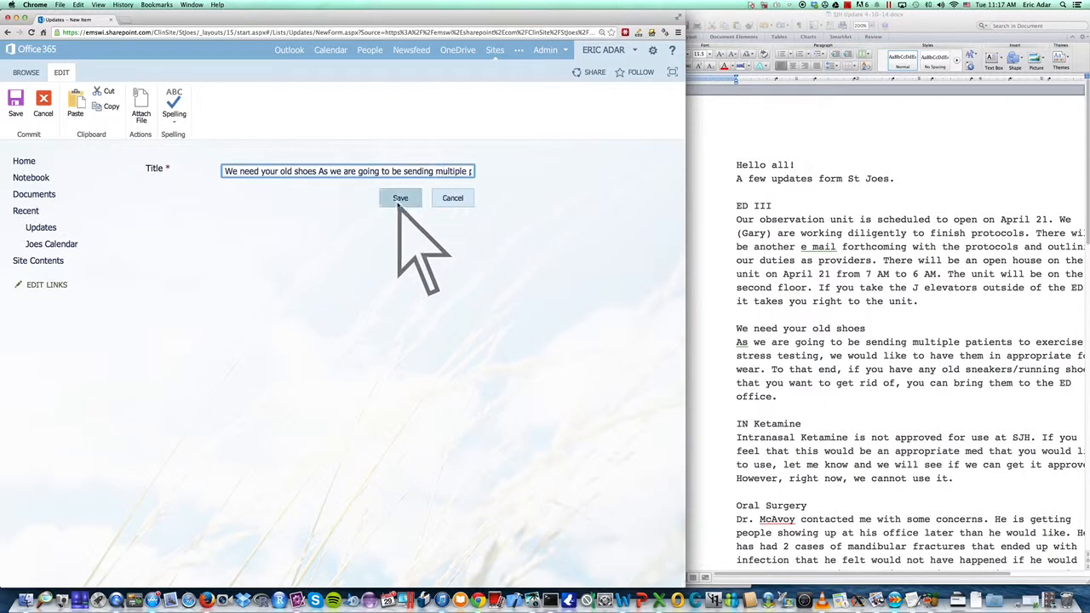
click(318, 172)
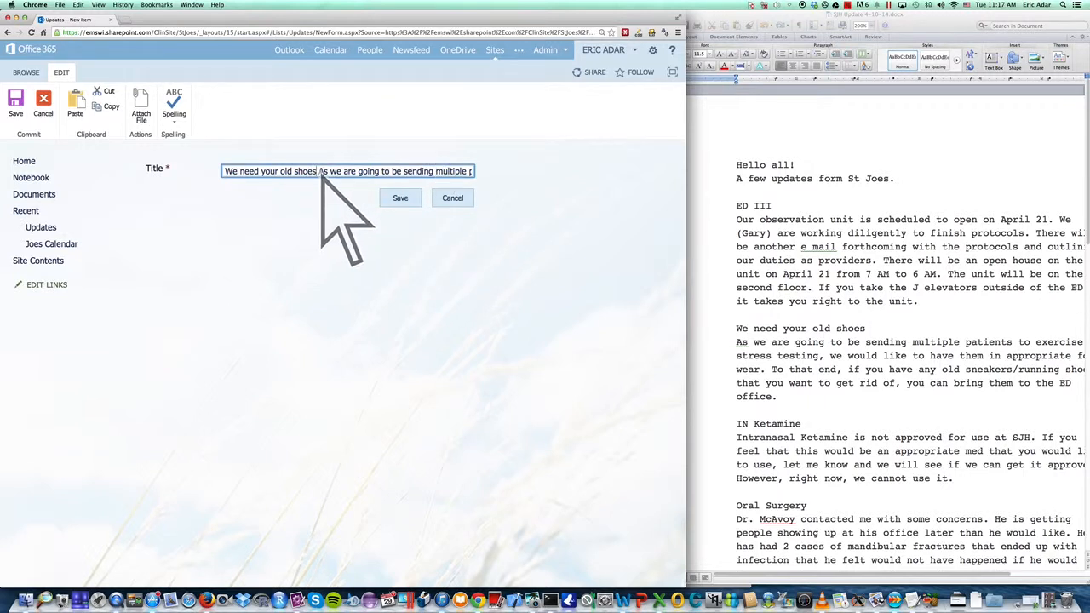
click(396, 199)
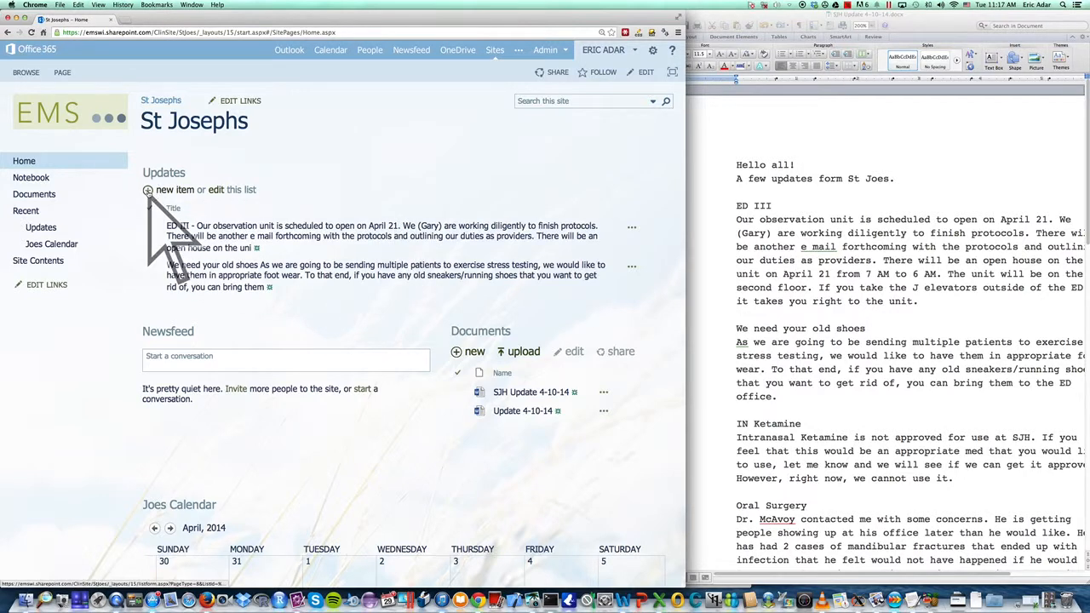
Add an Updates item with the "IN Ketamine" heading and paragraph copied from Word, separated by a hyphen, and save it.
click(960, 481)
drag(957, 479, 733, 424)
key(ctrl+c)
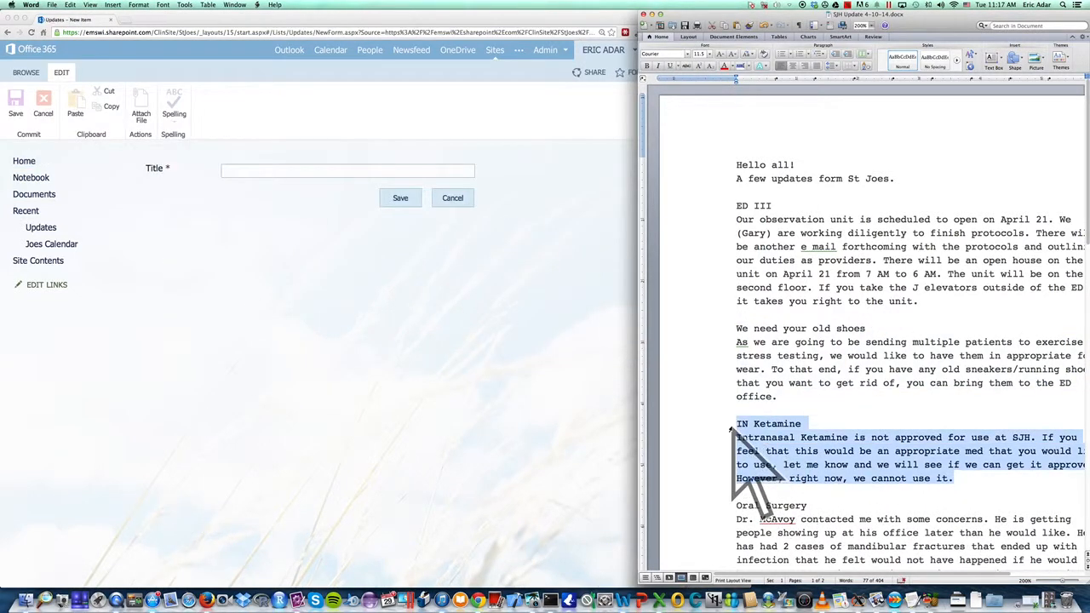
click(287, 170)
key(ctrl+v)
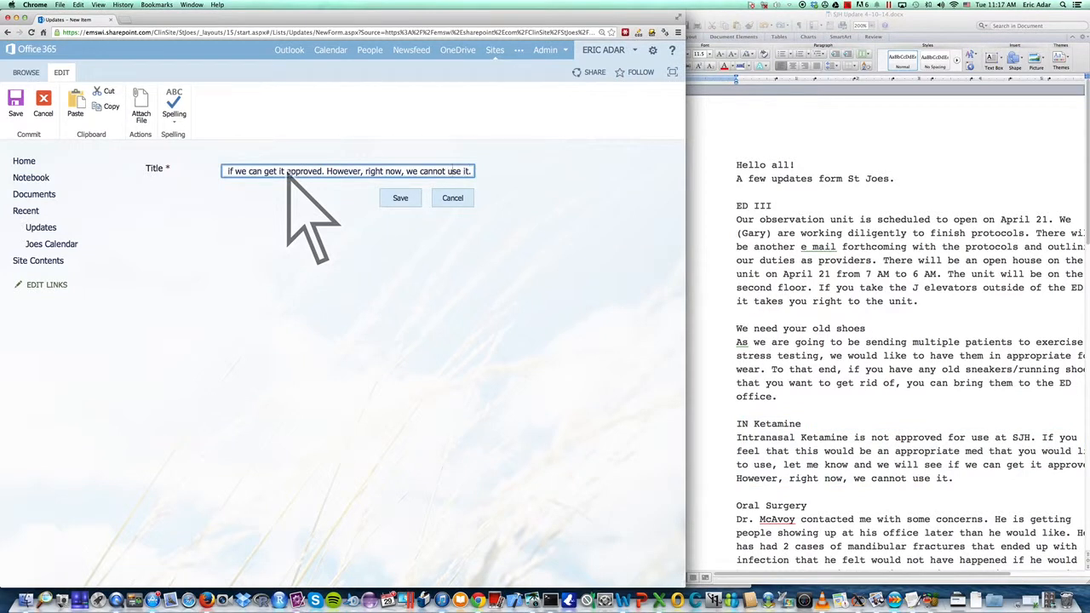
key(super+Left)
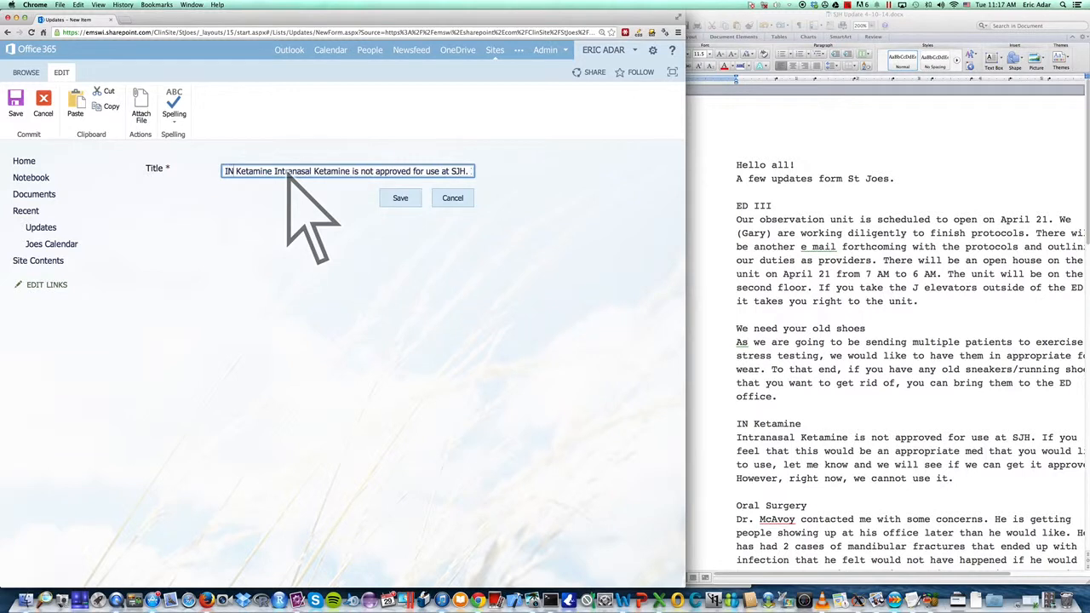
key(Right)
text(-)
click(398, 199)
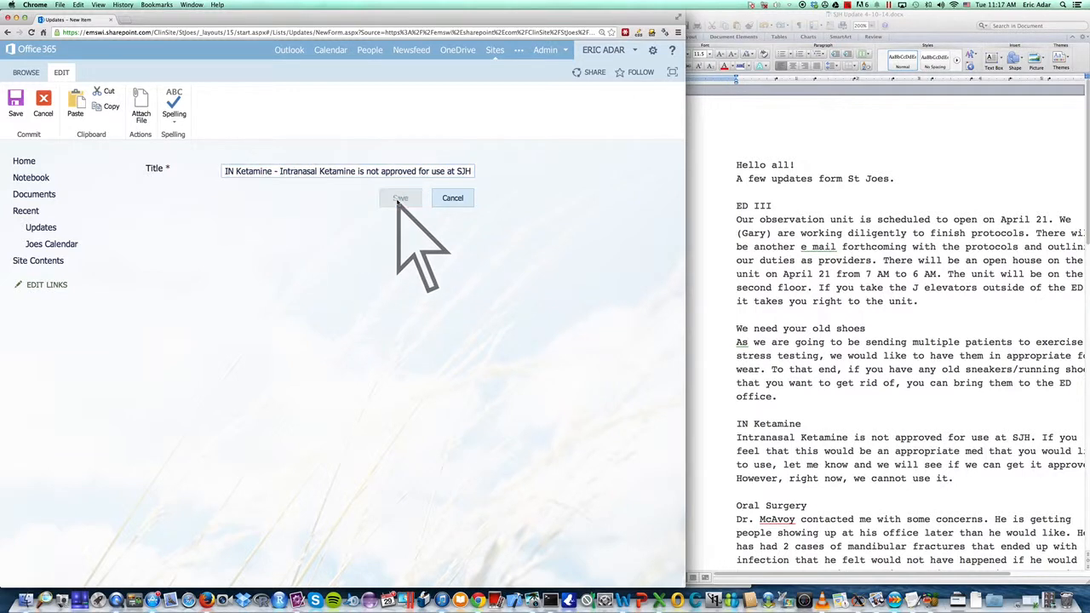